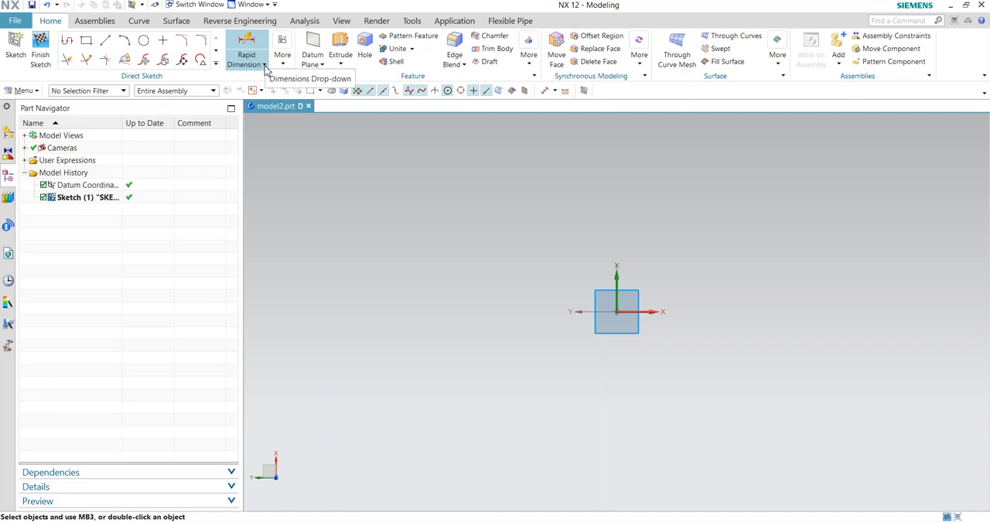
# - Draw a rectangle from the sketch origin, about 98 wide by 75 high
pyautogui.click(86, 41)
pyautogui.click(616, 312)
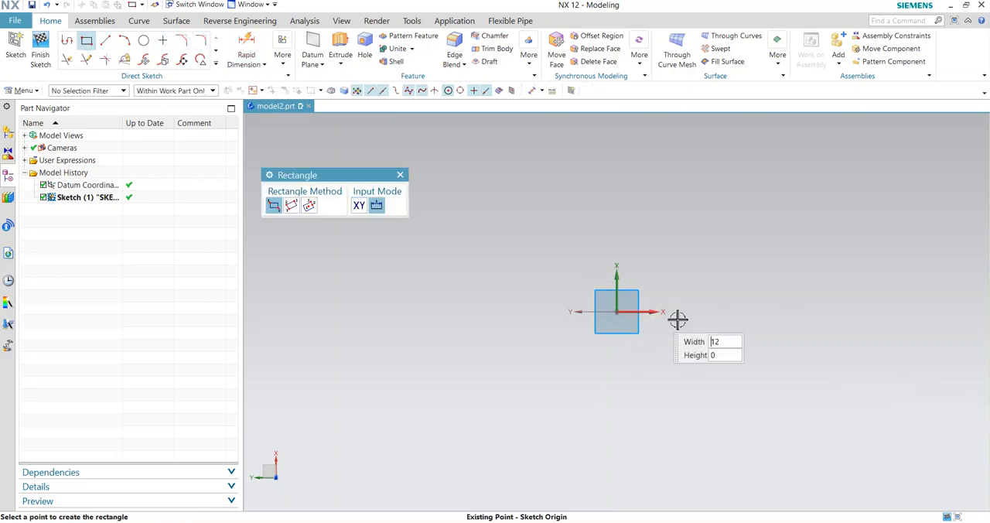
pyautogui.click(791, 181)
pyautogui.scroll(1, 447, 286)
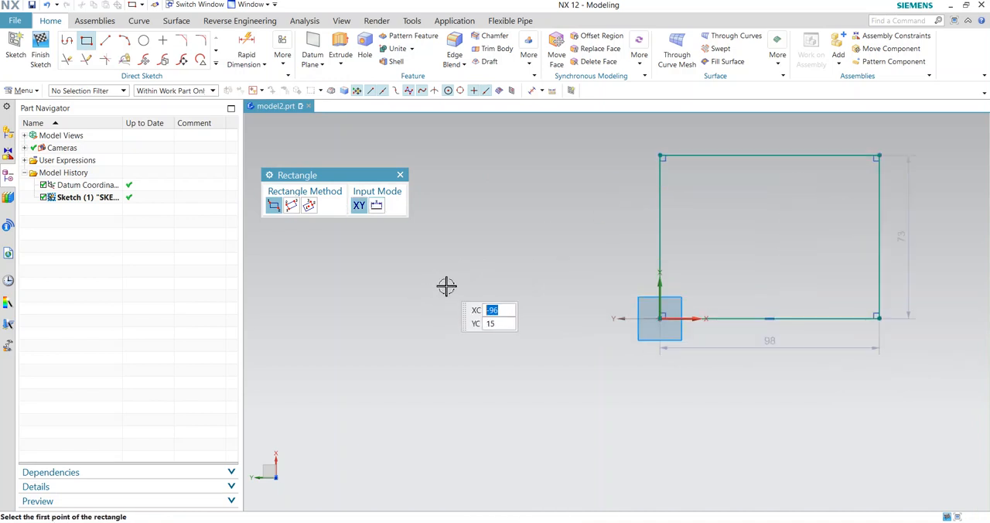
pyautogui.press('Escape')
# - Delete the rectangle's two automatic width and height dimensions
pyautogui.scroll(1, 447, 287)
pyautogui.scroll(-4, 928, 365)
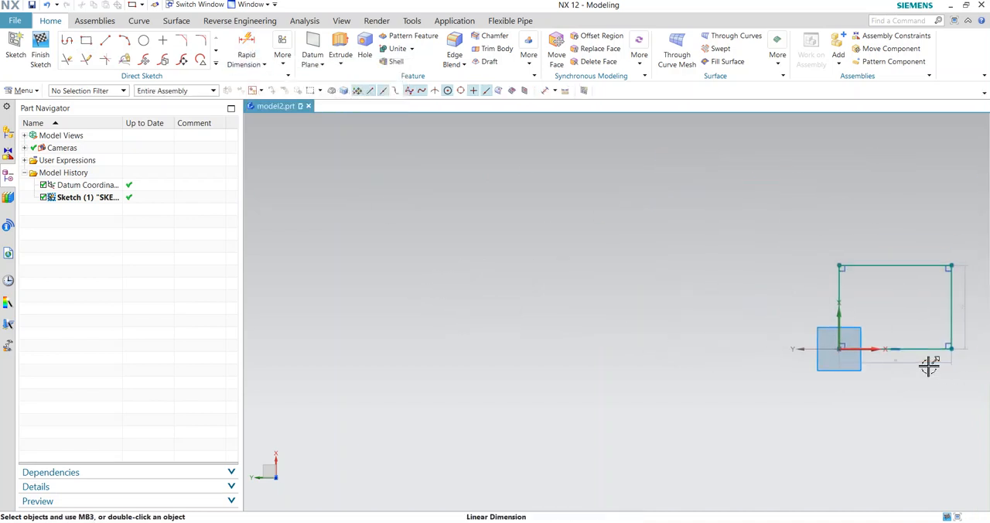
pyautogui.scroll(6, 979, 335)
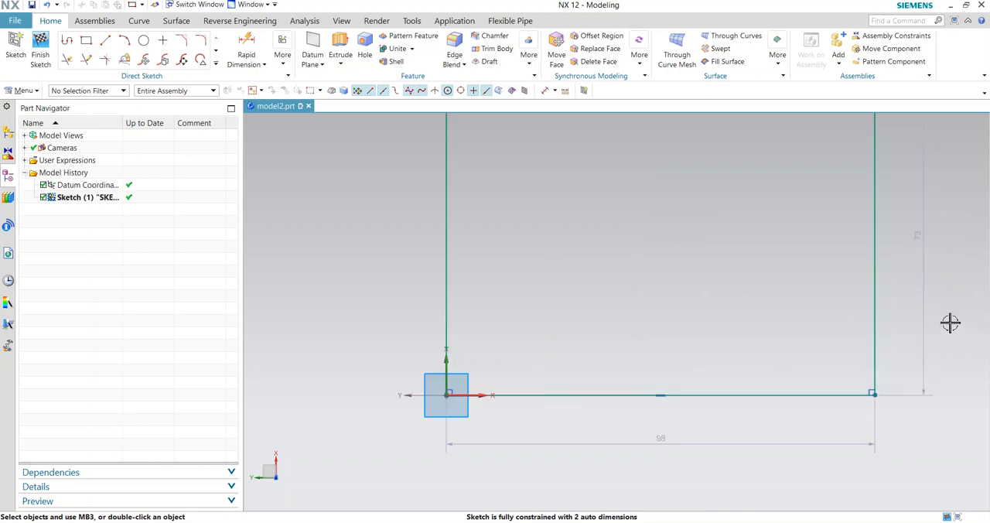
pyautogui.scroll(-3, 951, 321)
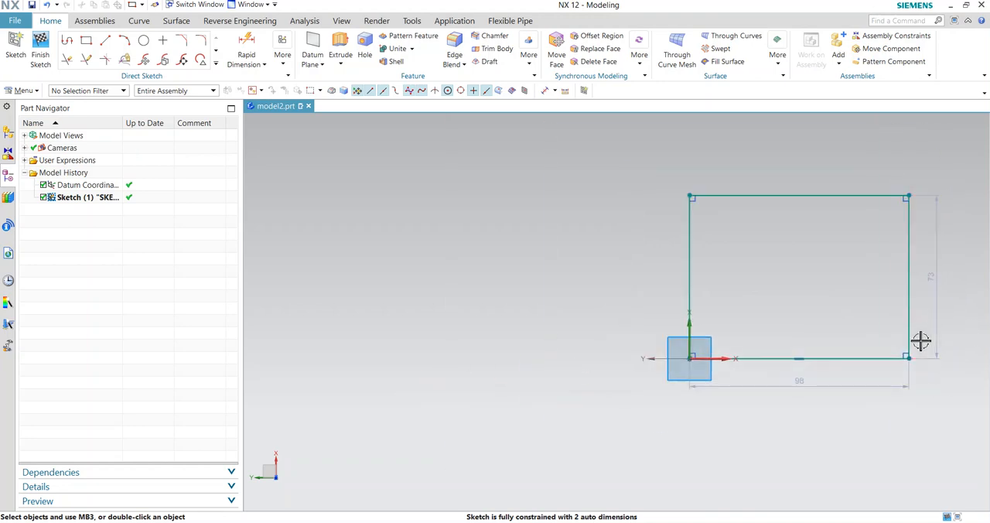
pyautogui.click(282, 55)
pyautogui.click(328, 234)
pyautogui.click(743, 385)
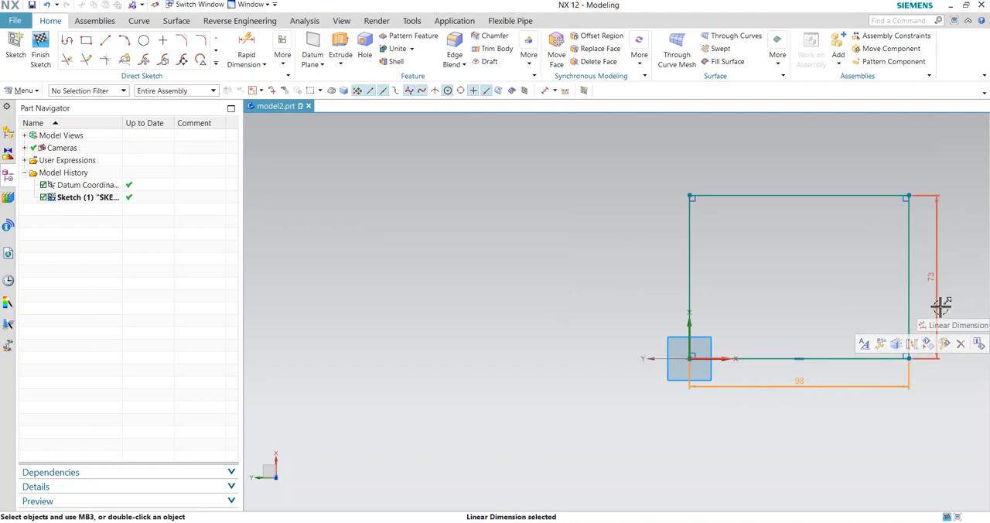
pyautogui.click(960, 344)
pyautogui.click(937, 337)
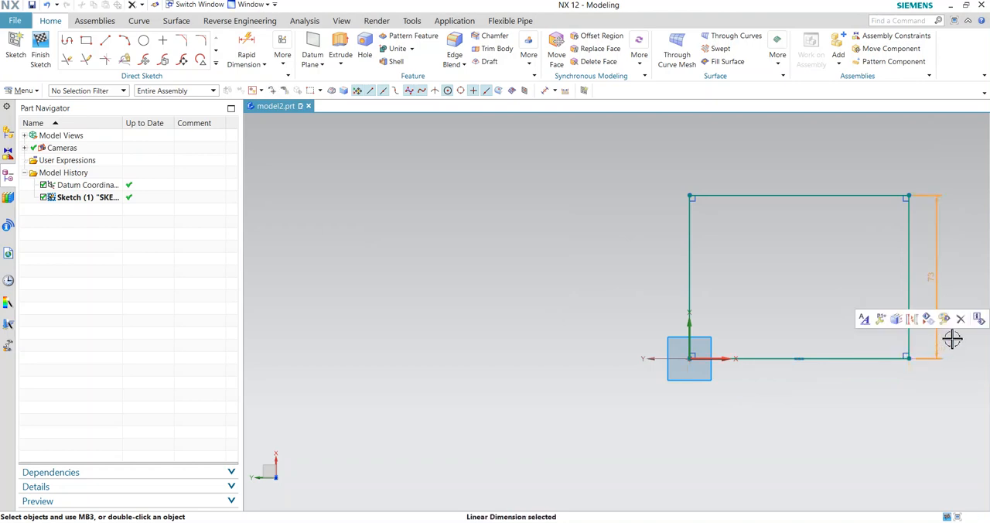
pyautogui.click(932, 307)
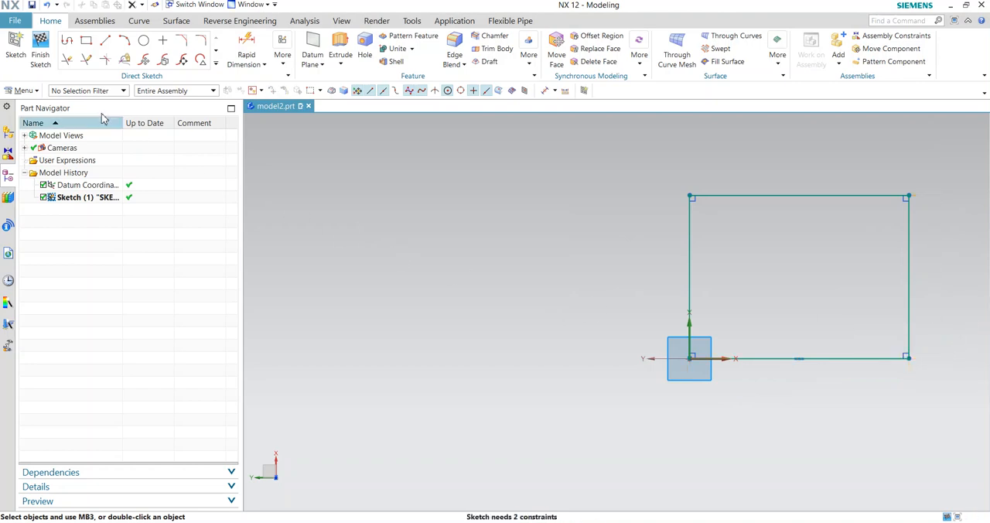
# - Add a linear dimension to the rectangle's bottom edge and set it to 100
pyautogui.click(263, 66)
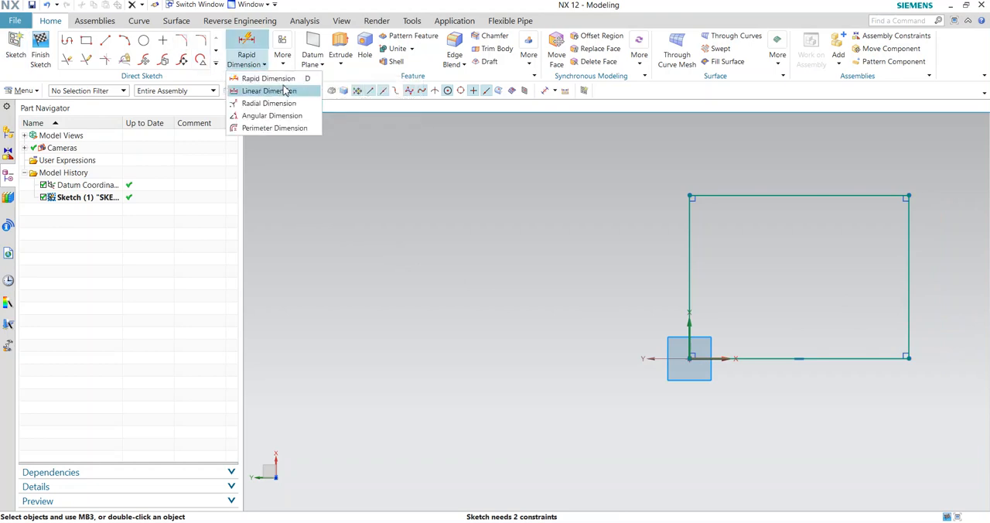
pyautogui.click(280, 90)
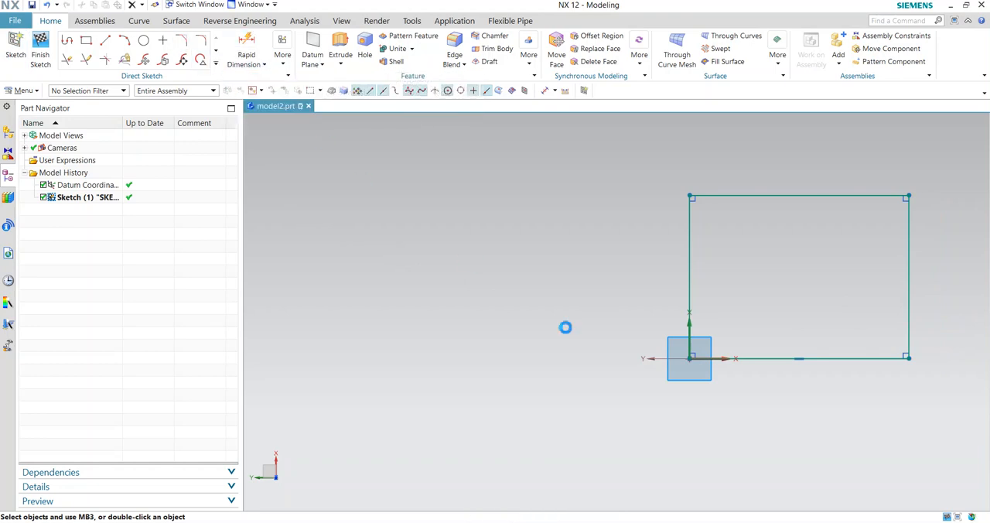
pyautogui.click(784, 359)
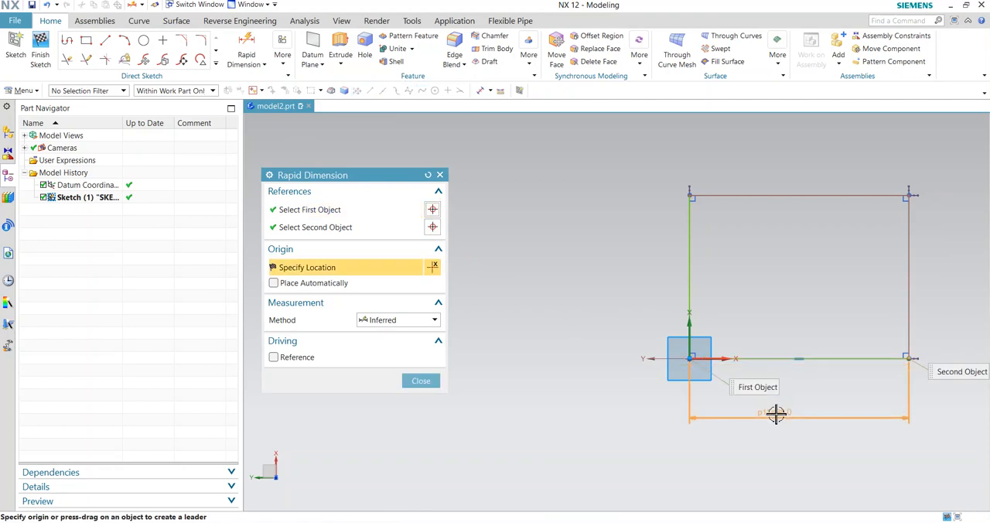
pyautogui.click(774, 416)
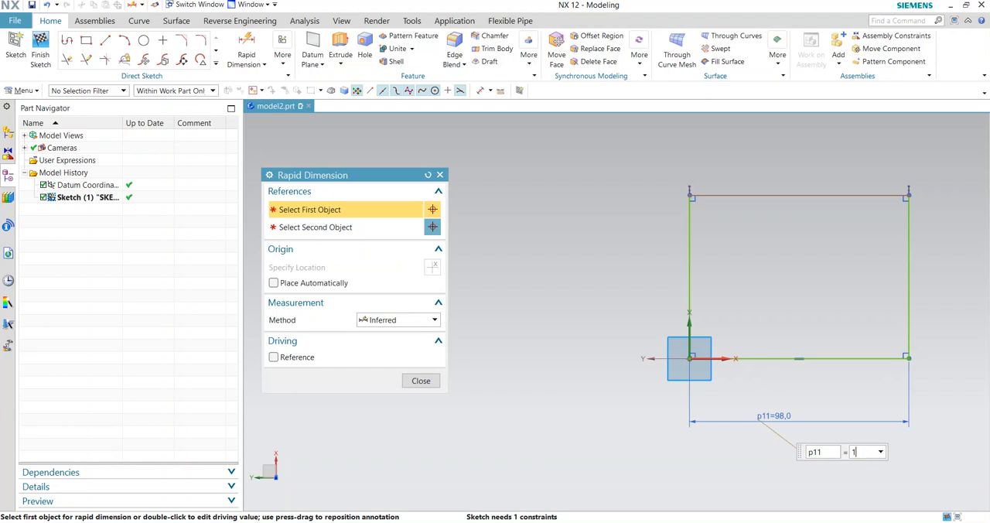
pyautogui.press('Return')
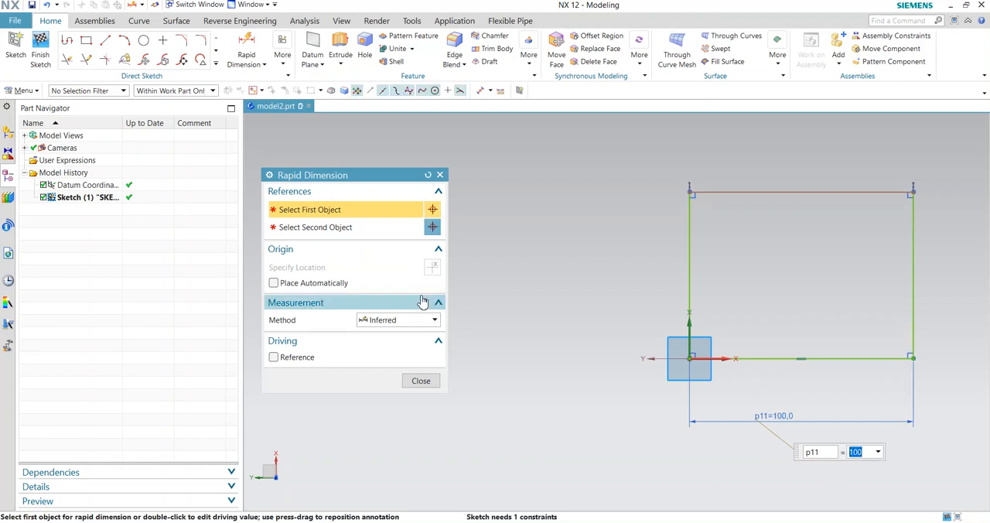
pyautogui.click(427, 383)
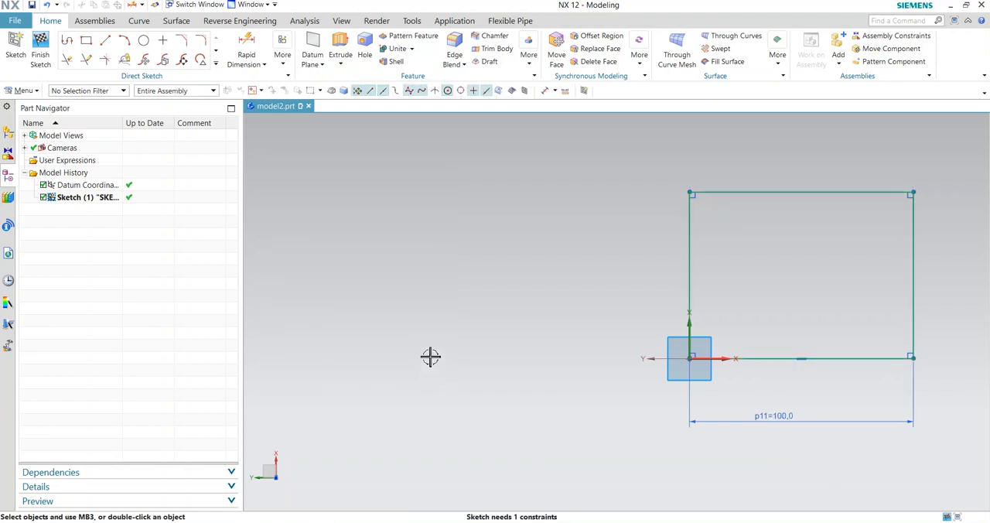
# - Dimension the rectangle's left edge height with Rapid Dimension and set it to 100
pyautogui.scroll(-1, 976, 252)
pyautogui.scroll(3, 976, 252)
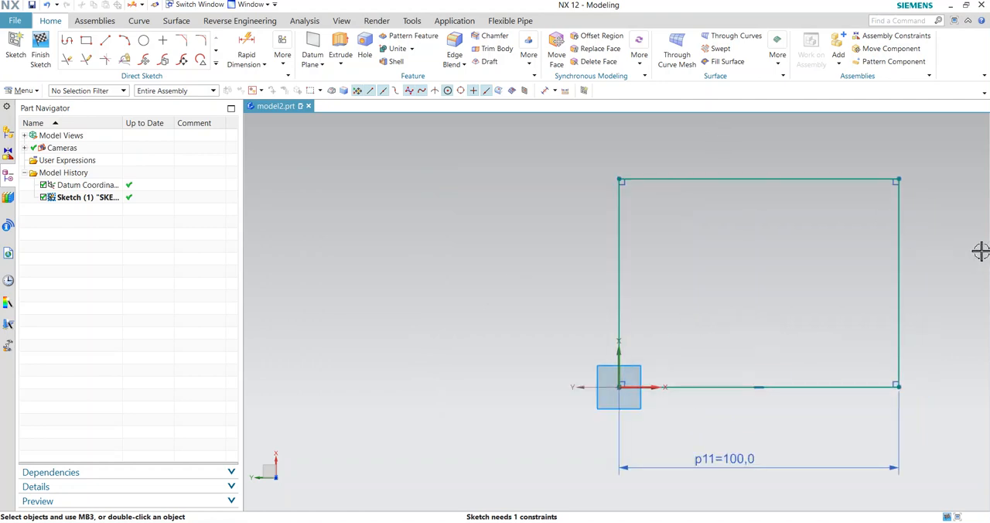
pyautogui.scroll(-3, 746, 267)
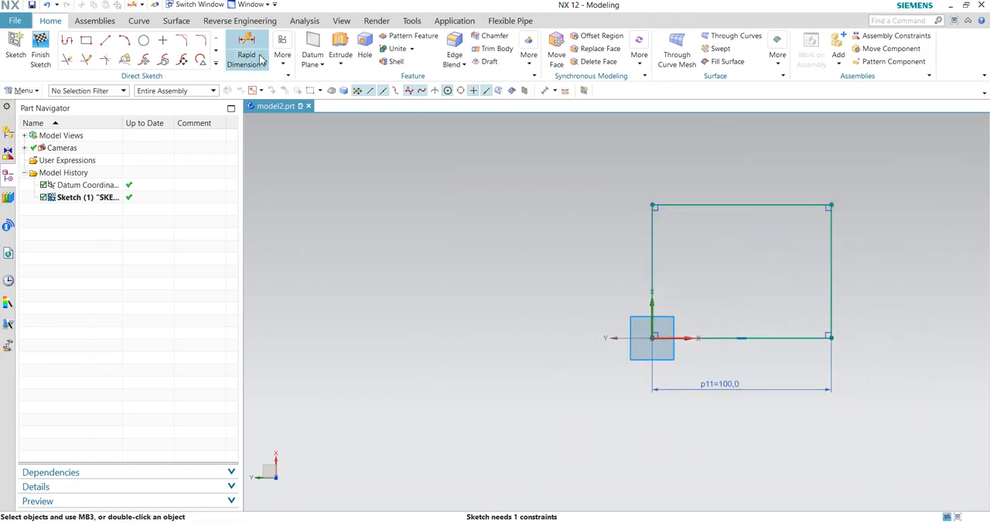
pyautogui.click(653, 248)
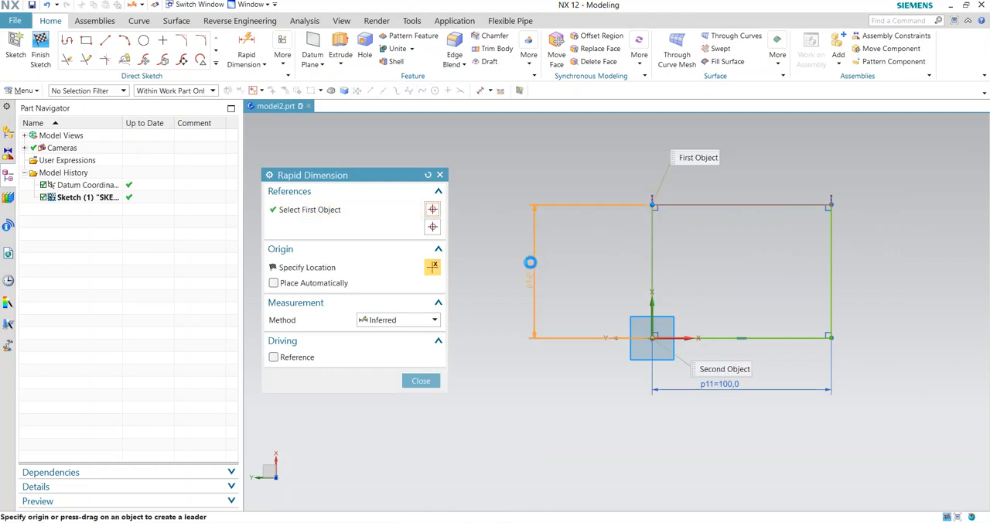
pyautogui.click(524, 302)
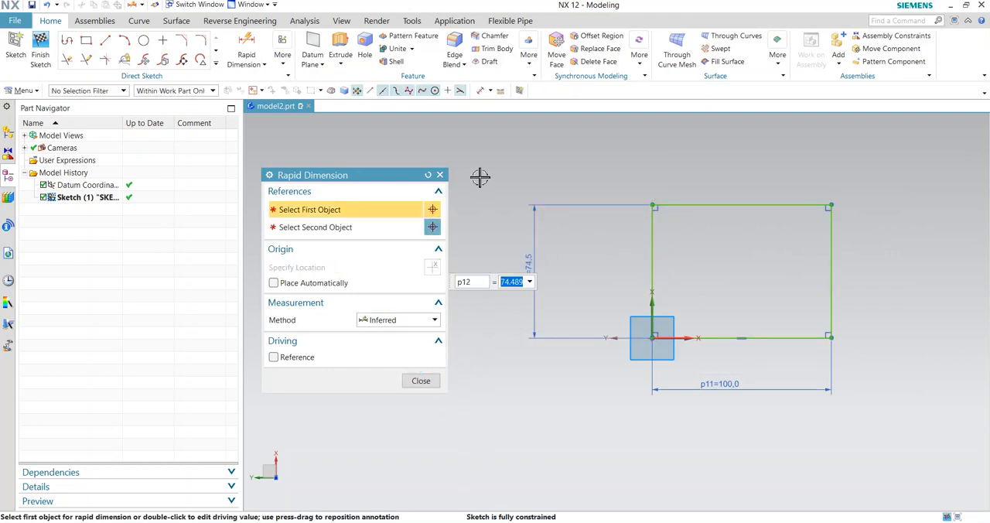
pyautogui.write('100')
pyautogui.press('Return')
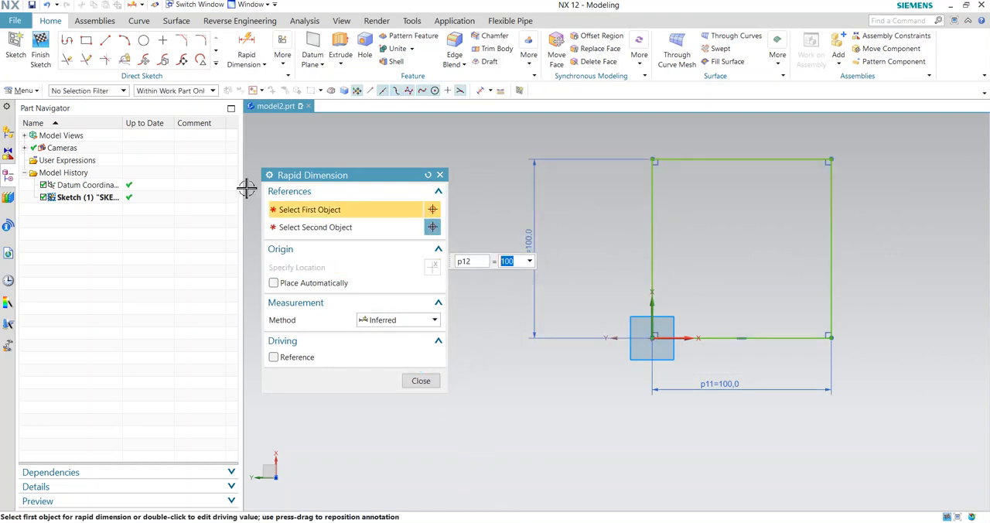
pyautogui.click(440, 175)
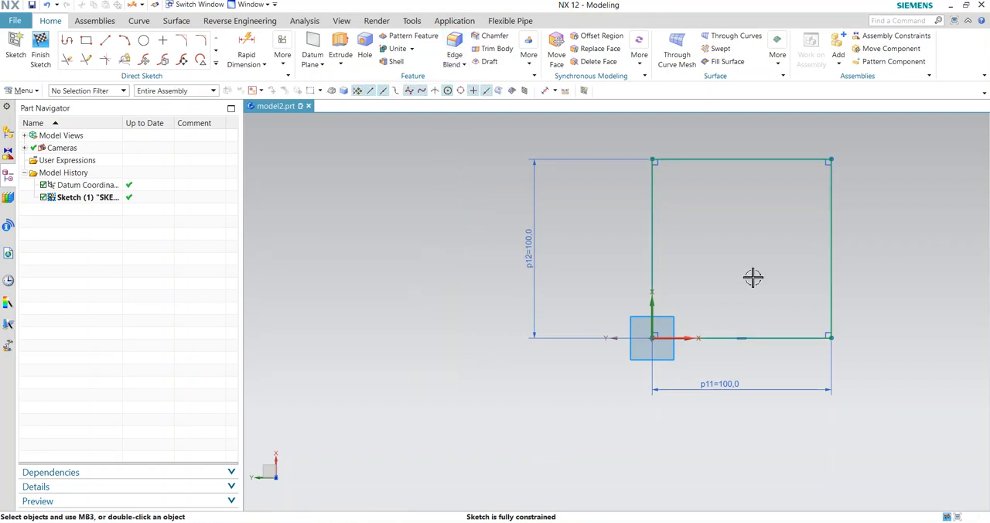
pyautogui.scroll(-3, 888, 128)
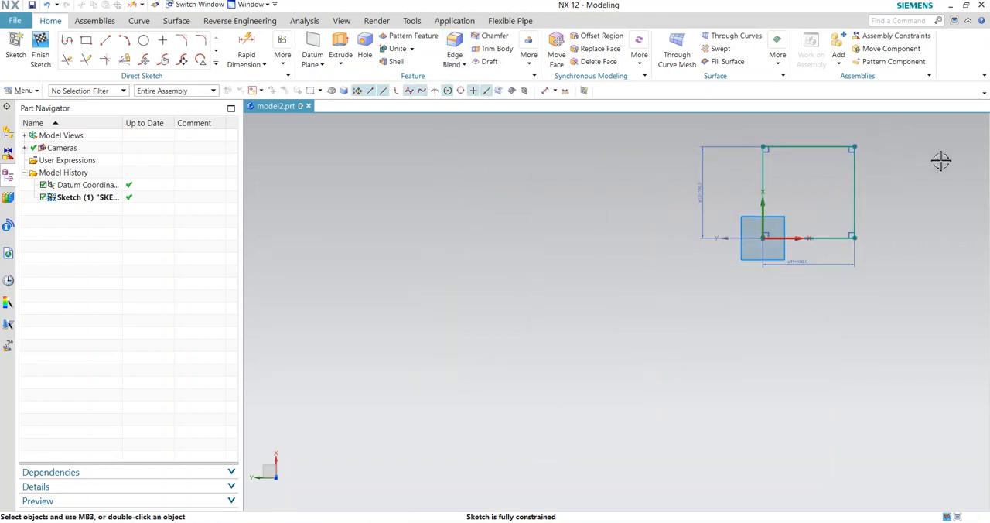
pyautogui.scroll(3, 940, 160)
pyautogui.click(264, 66)
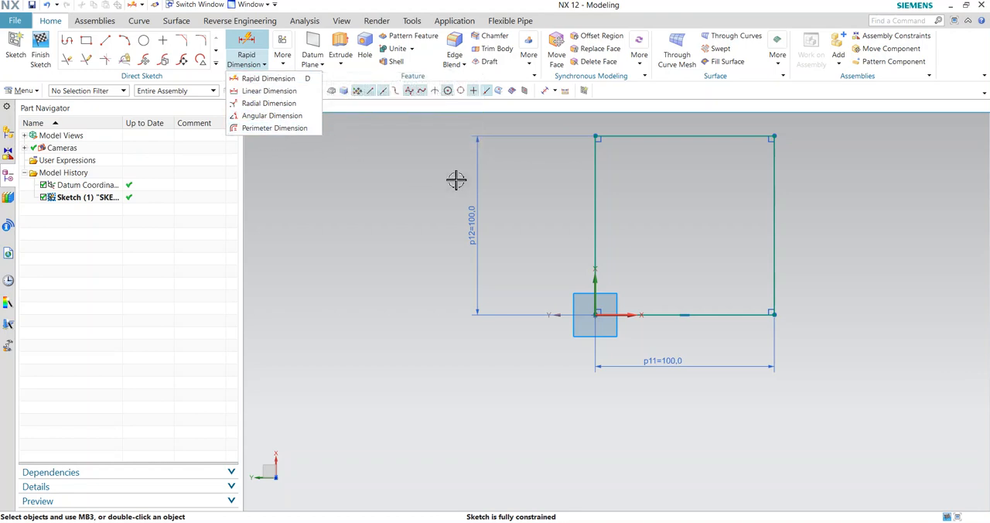
pyautogui.click(283, 182)
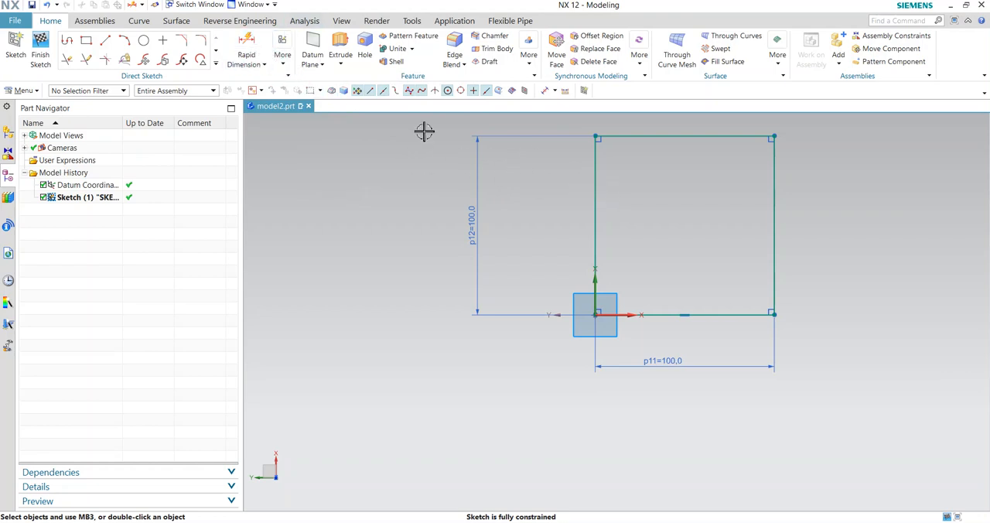
pyautogui.click(597, 168)
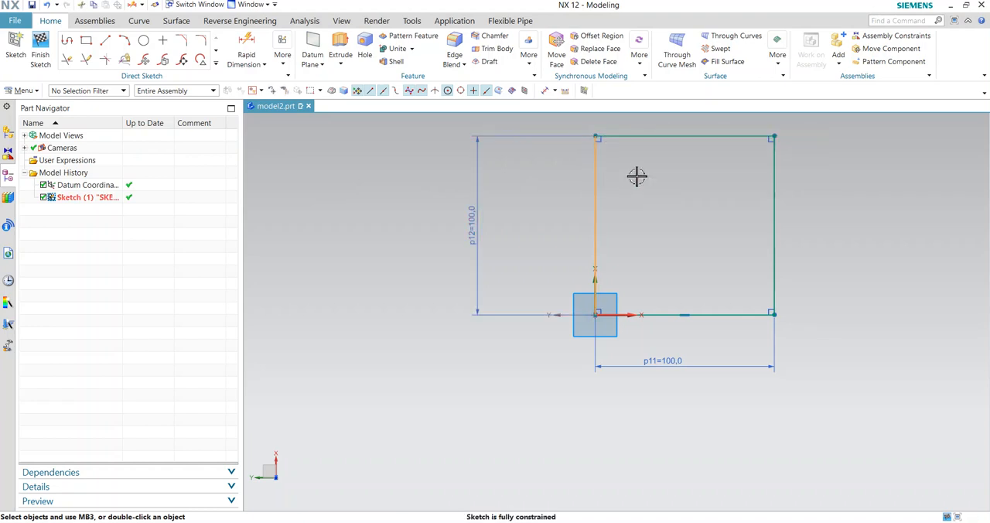
pyautogui.click(664, 137)
pyautogui.click(668, 137)
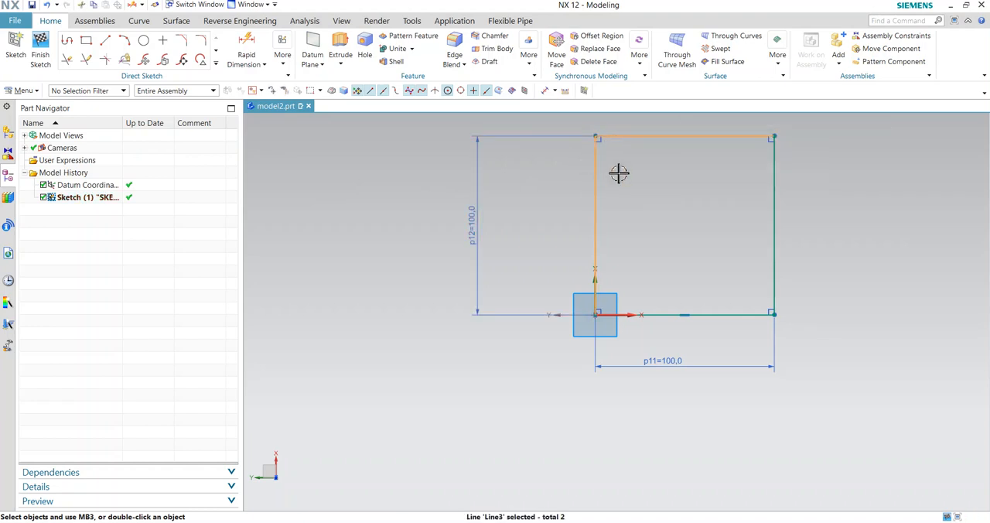
pyautogui.click(246, 46)
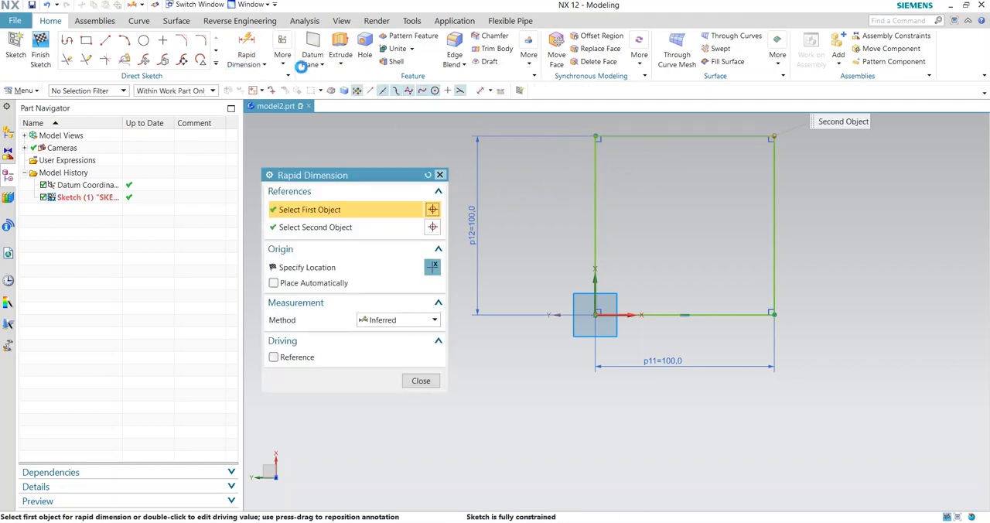
pyautogui.press('Escape')
# - Try to add a 90° angular dimension between the rectangle's left and top edges
pyautogui.click(246, 47)
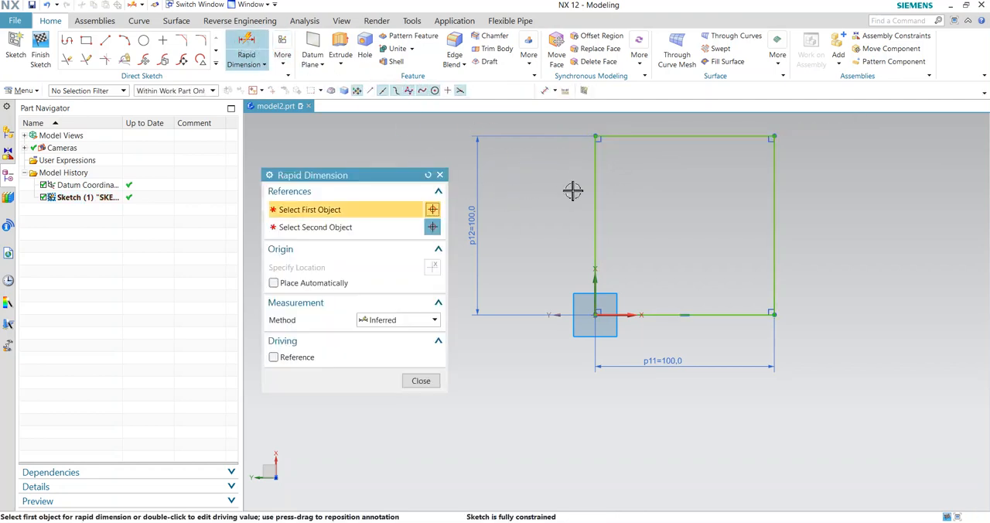
pyautogui.click(594, 175)
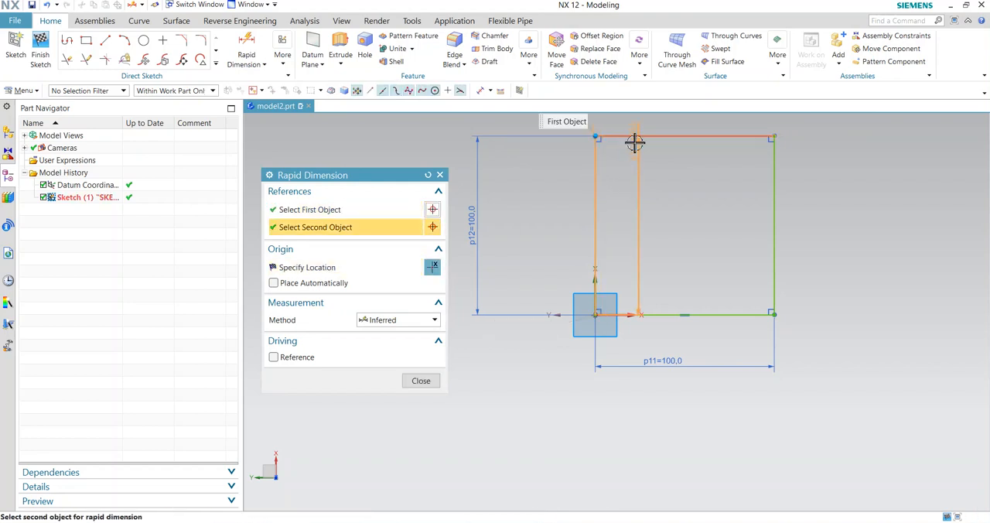
pyautogui.click(634, 140)
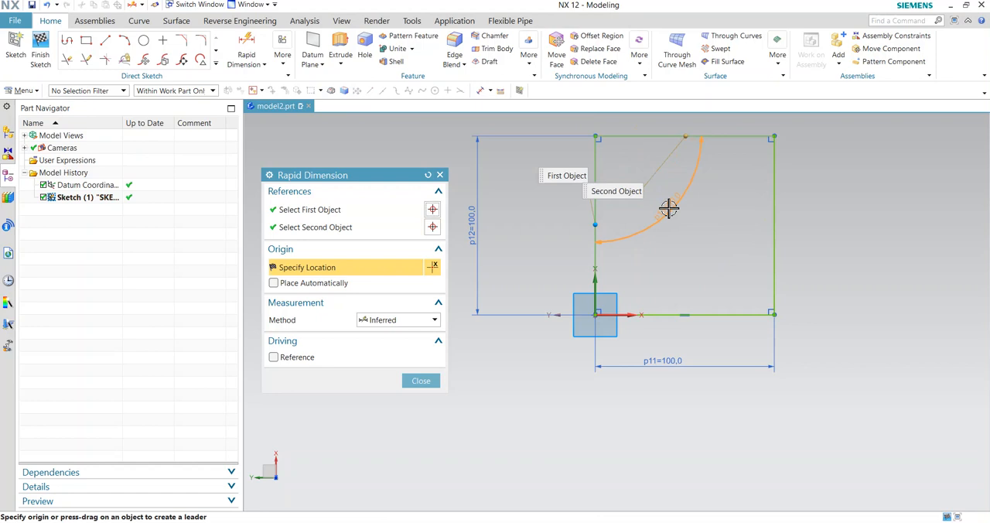
pyautogui.click(658, 190)
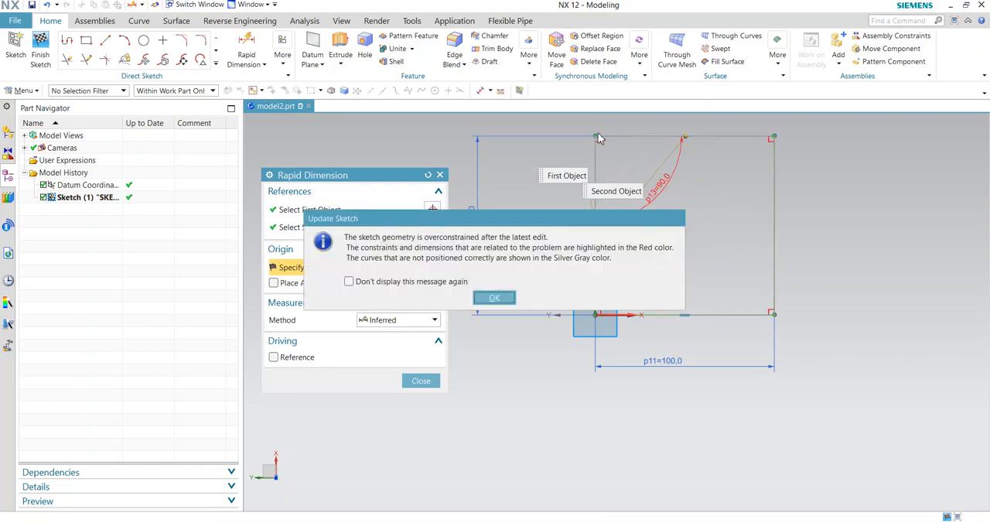
pyautogui.click(511, 298)
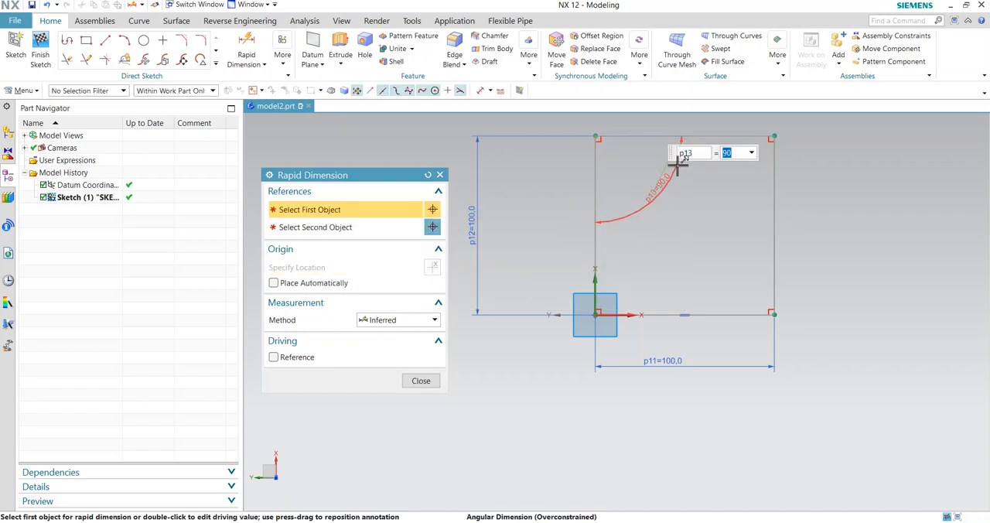
pyautogui.click(439, 175)
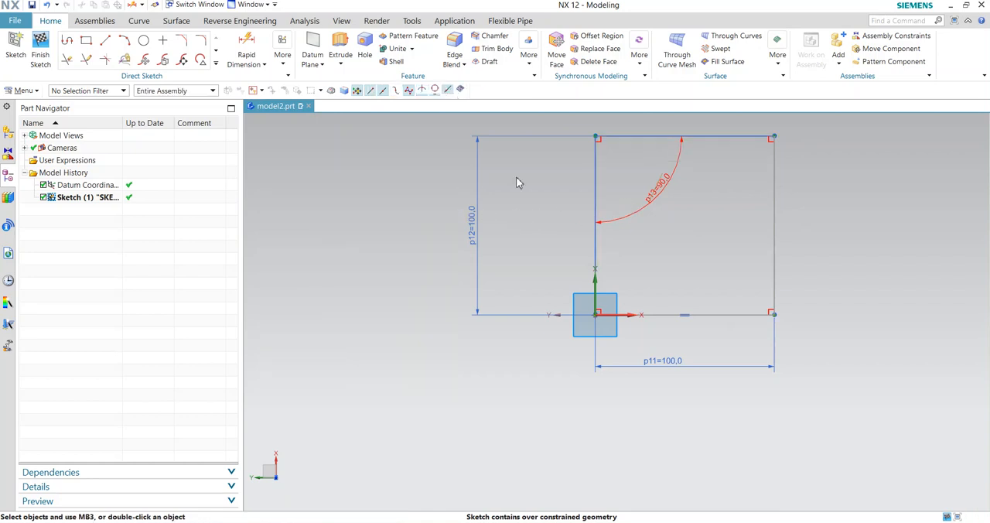
# - Delete the angular dimension between the left and top edges
pyautogui.rightClick(652, 205)
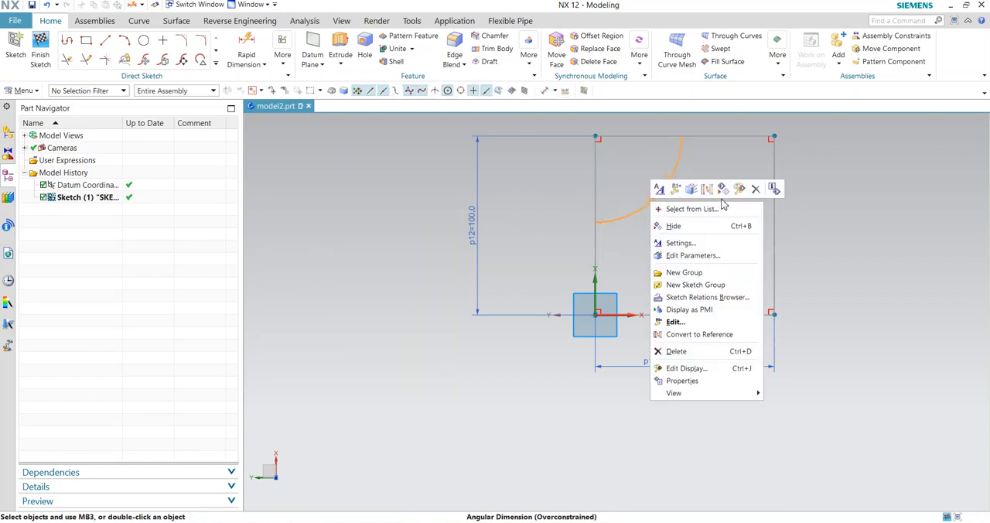
pyautogui.click(756, 190)
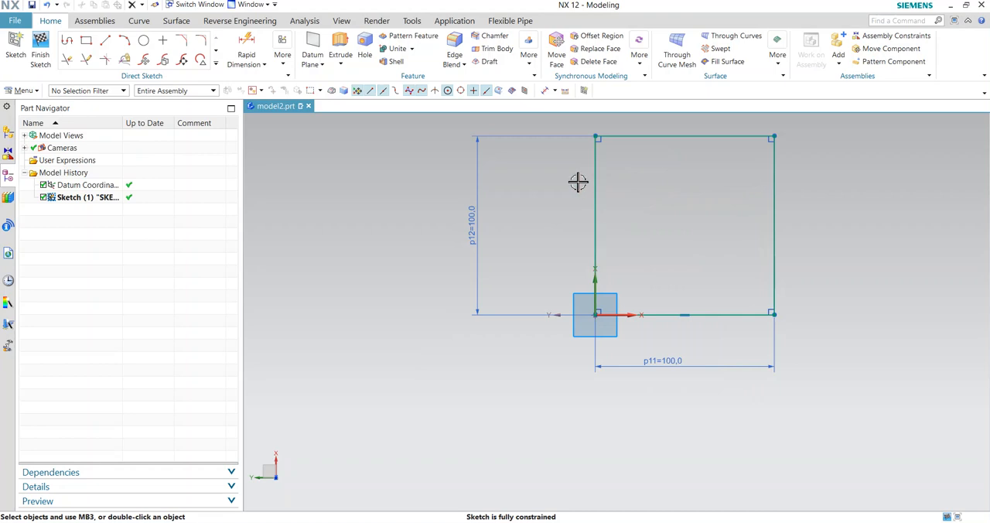
pyautogui.scroll(-2, 760, 139)
pyautogui.scroll(2, 829, 137)
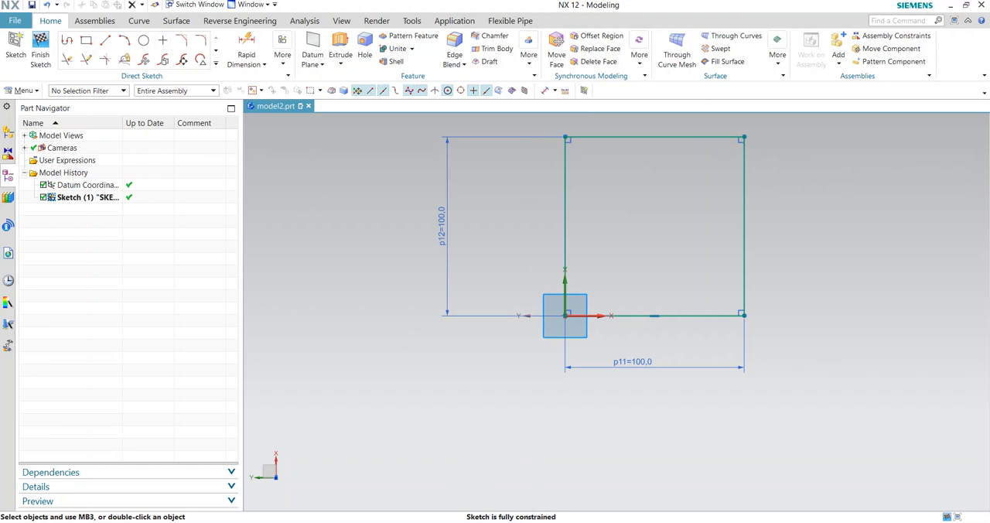
# - Try to add a Rapid Dimension to the rectangle's top edge
pyautogui.click(246, 45)
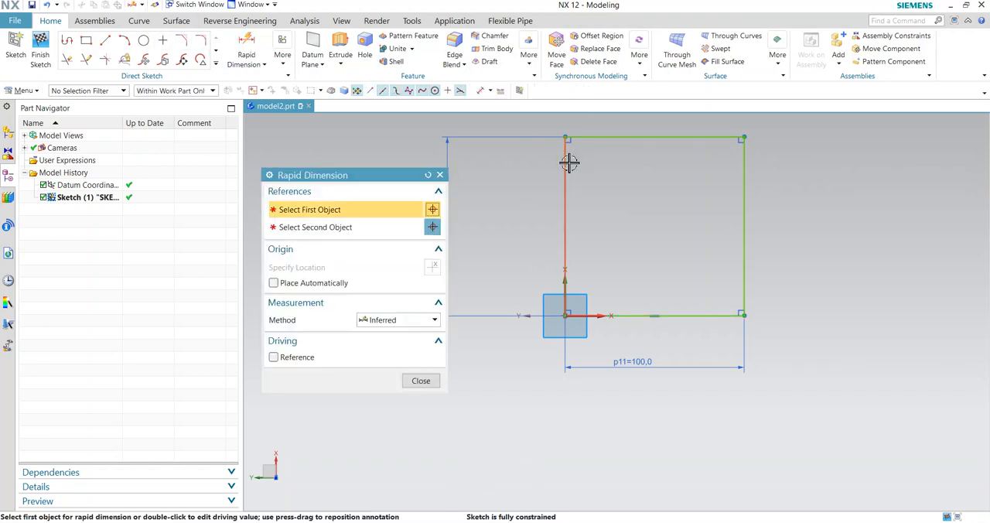
pyautogui.click(623, 133)
pyautogui.click(619, 155)
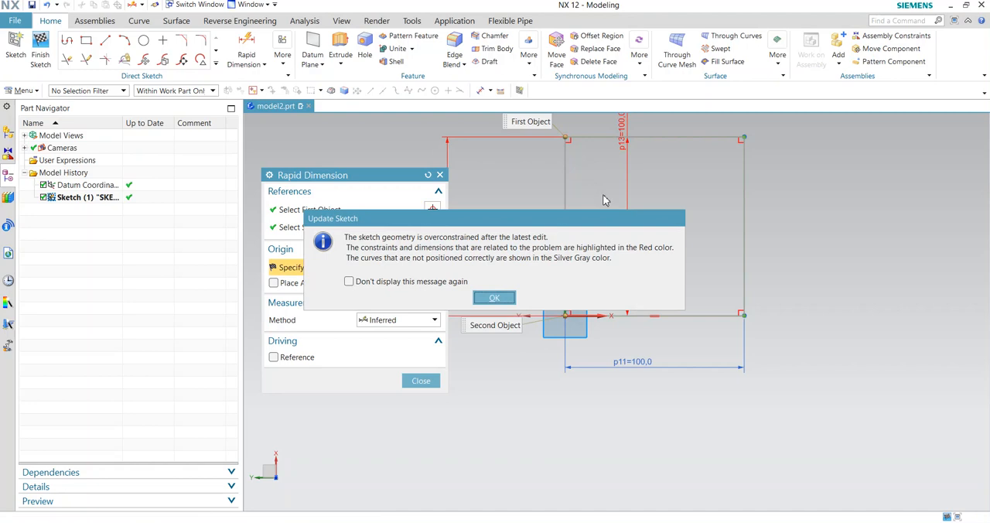
pyautogui.click(495, 297)
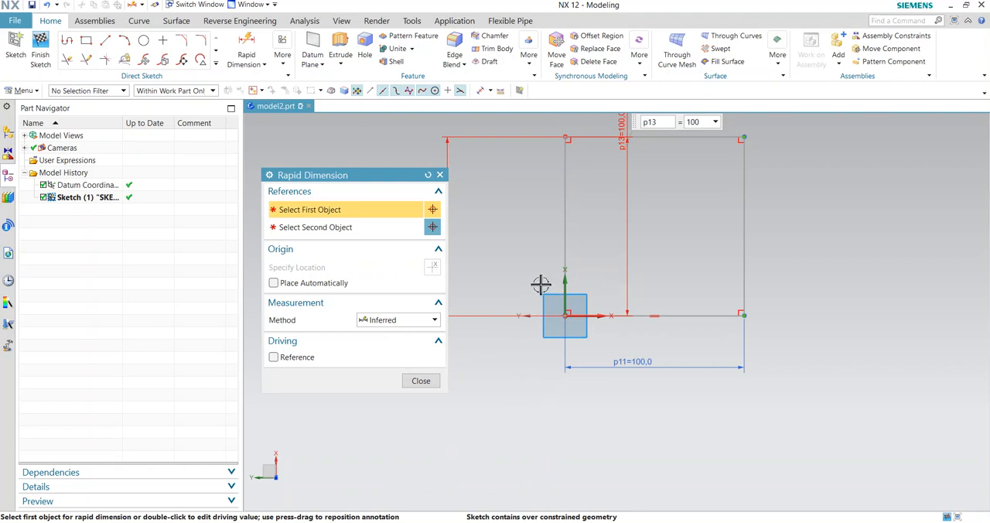
pyautogui.press('Escape')
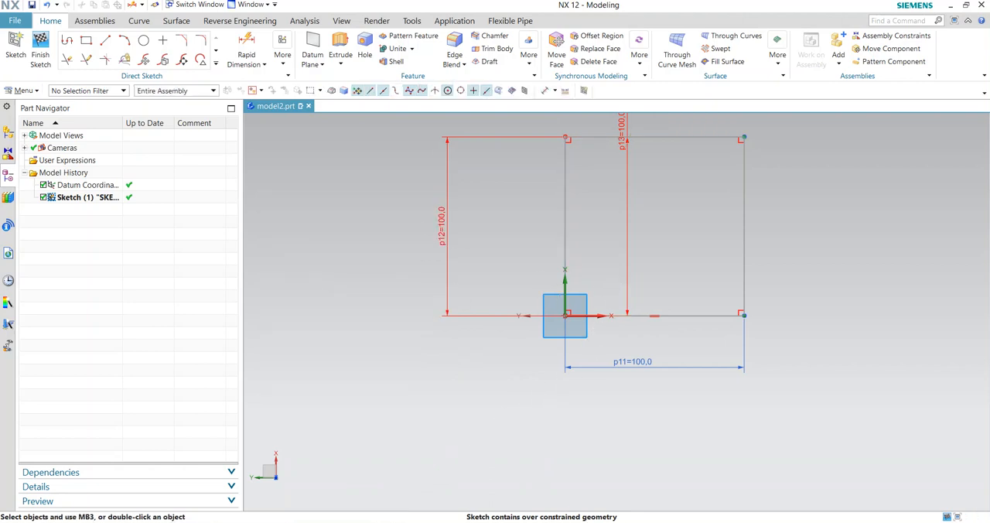
# - Delete the overconstrained dimension on the rectangle's top edge
pyautogui.scroll(-2, 695, 352)
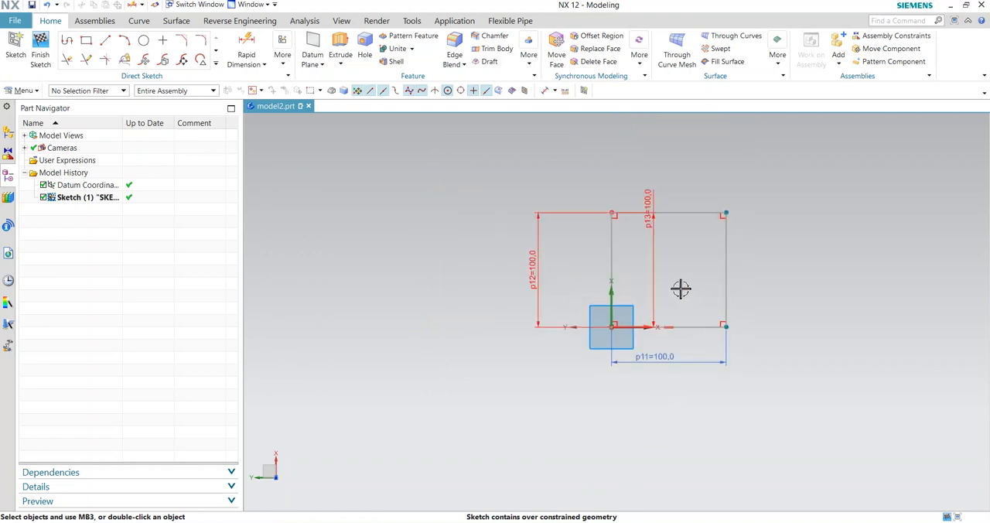
pyautogui.click(656, 280)
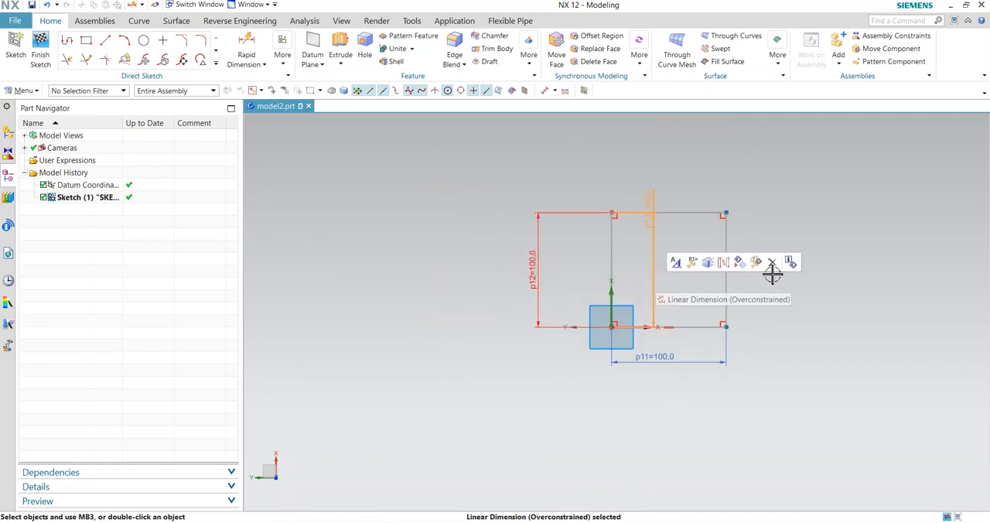
pyautogui.click(772, 263)
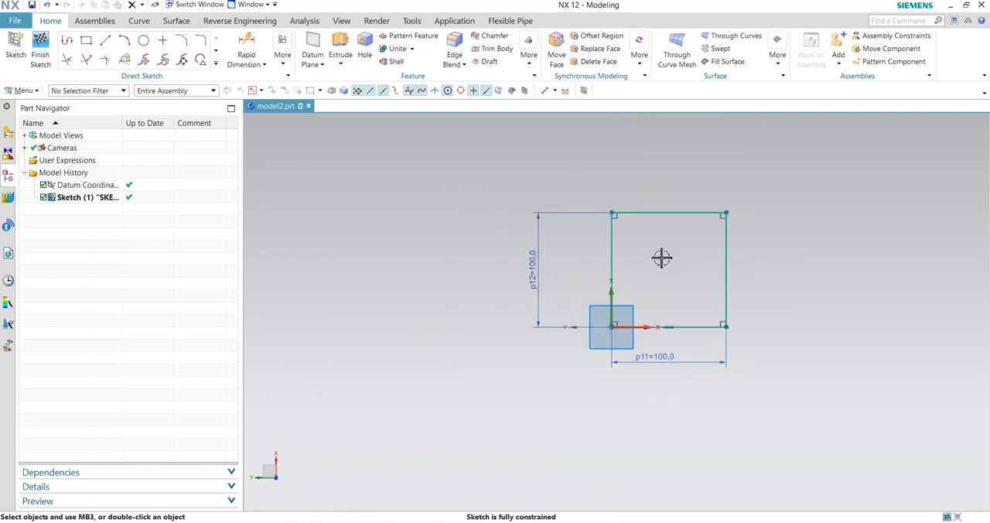
# - Delete the height dimension on the rectangle's left edge
pyautogui.click(263, 65)
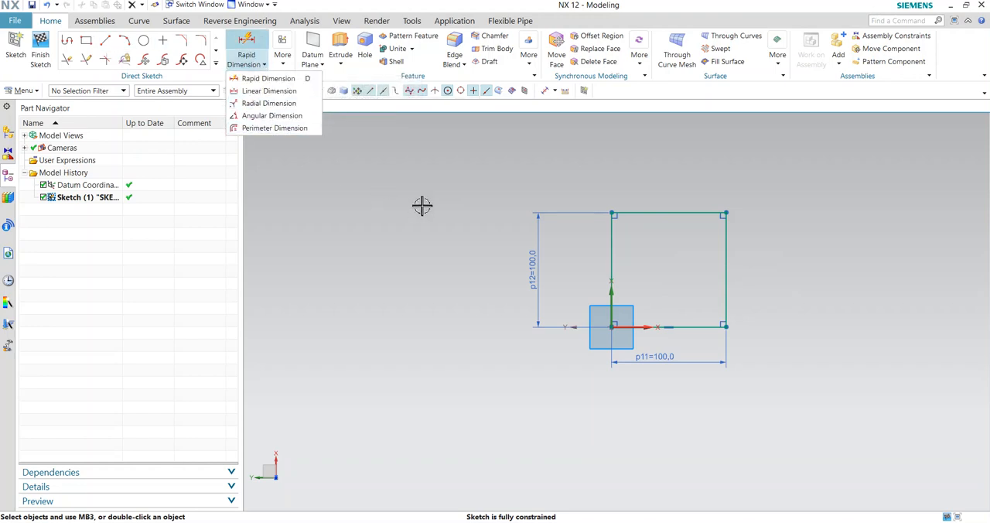
pyautogui.click(405, 241)
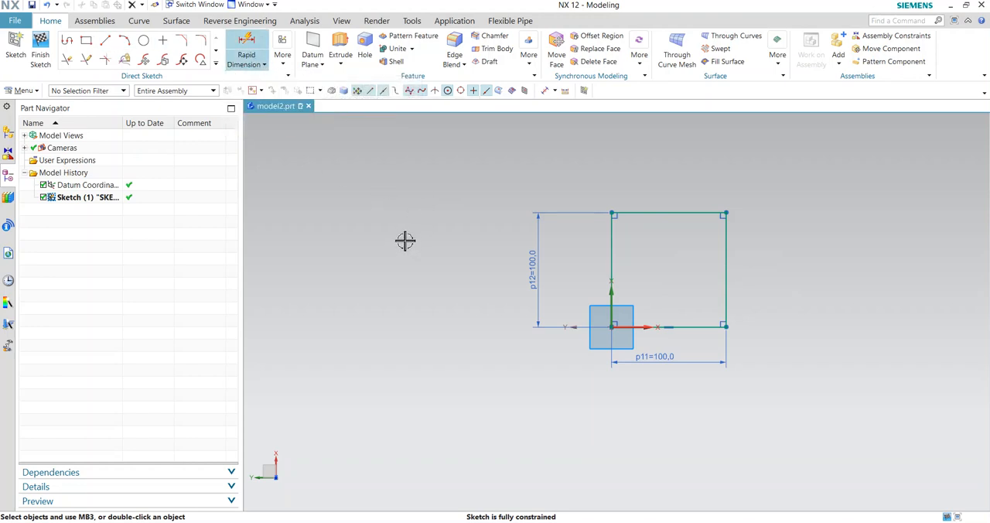
pyautogui.click(537, 257)
pyautogui.press('Delete')
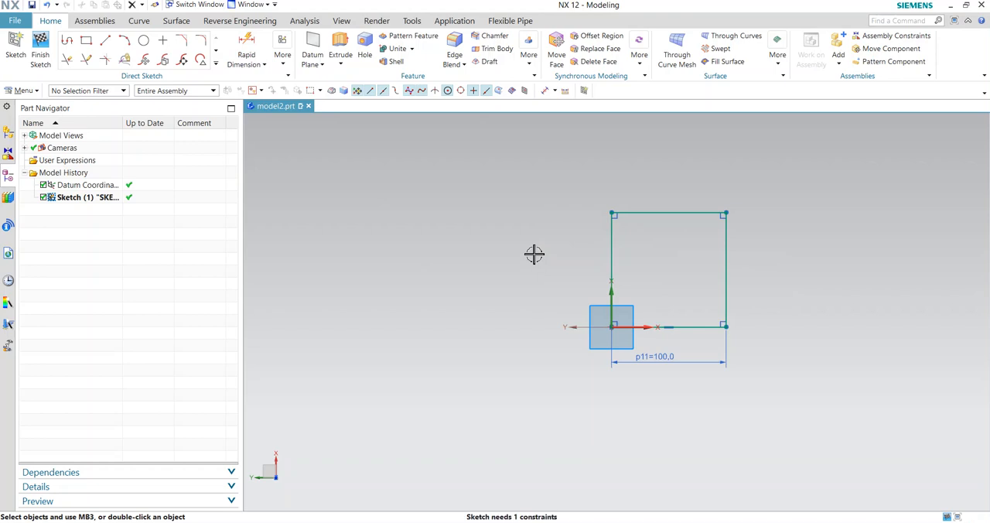
pyautogui.click(262, 65)
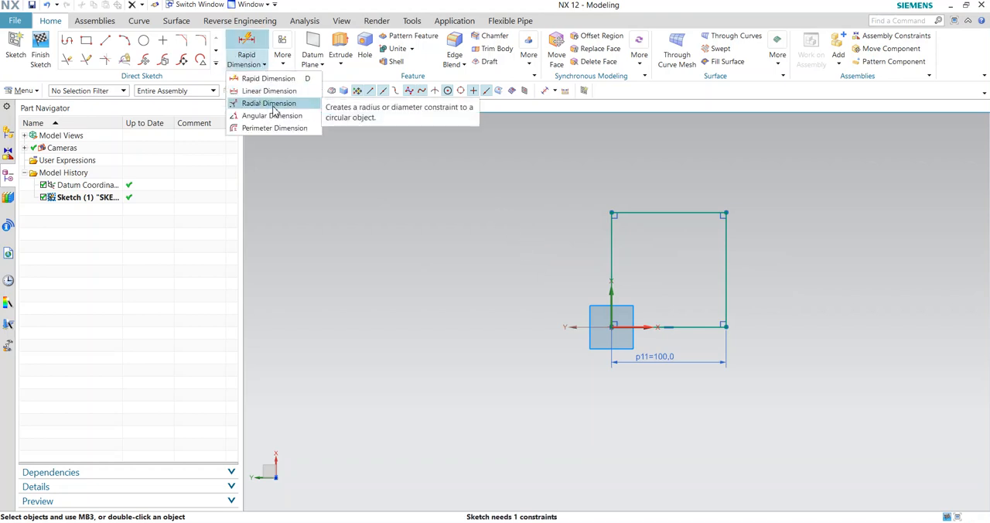
pyautogui.click(269, 103)
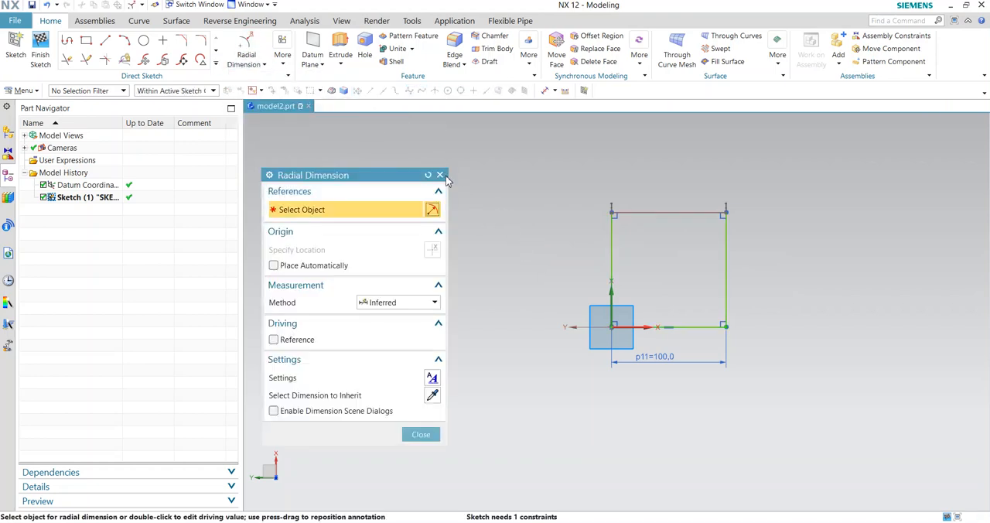
pyautogui.click(441, 177)
# - Draw a circle centred at about (-140, 55), to the left of the square
pyautogui.click(143, 40)
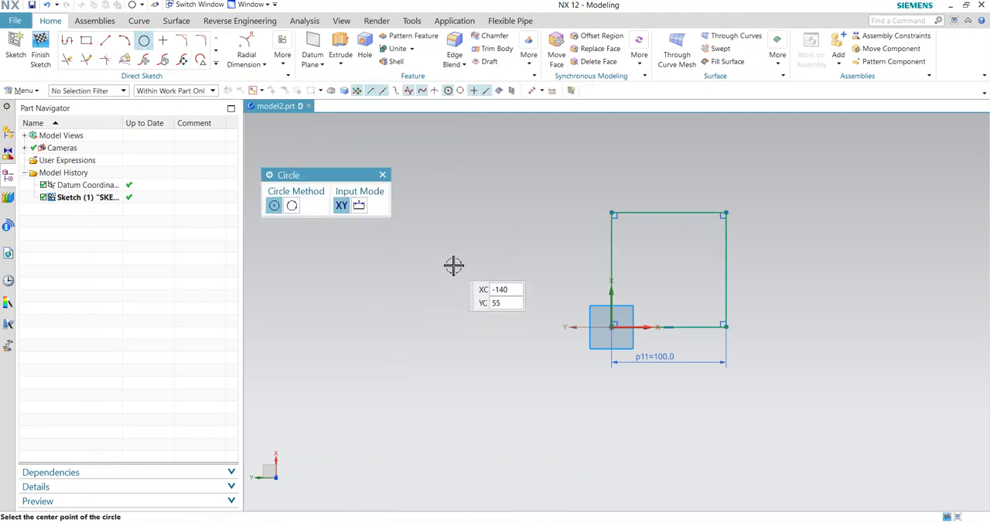
pyautogui.click(452, 263)
pyautogui.click(504, 312)
pyautogui.press('Escape')
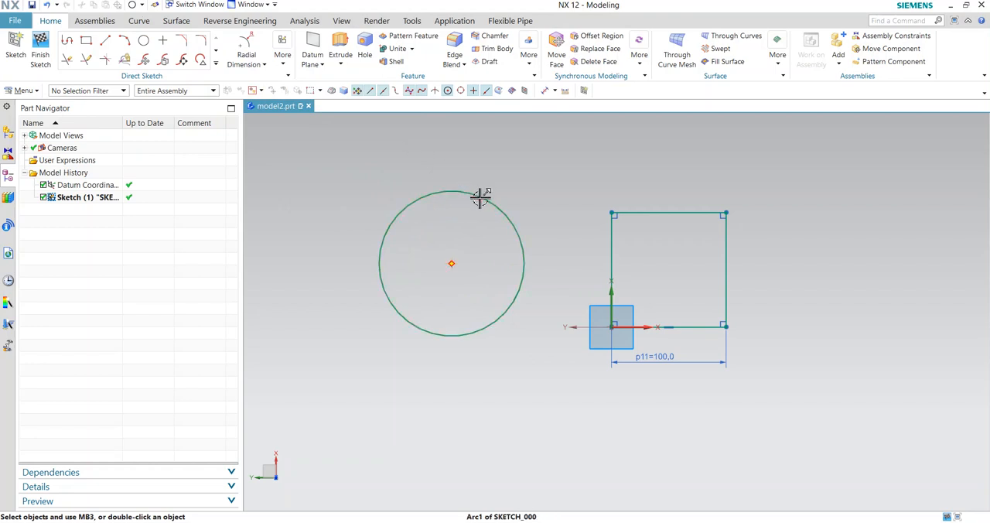
pyautogui.click(456, 190)
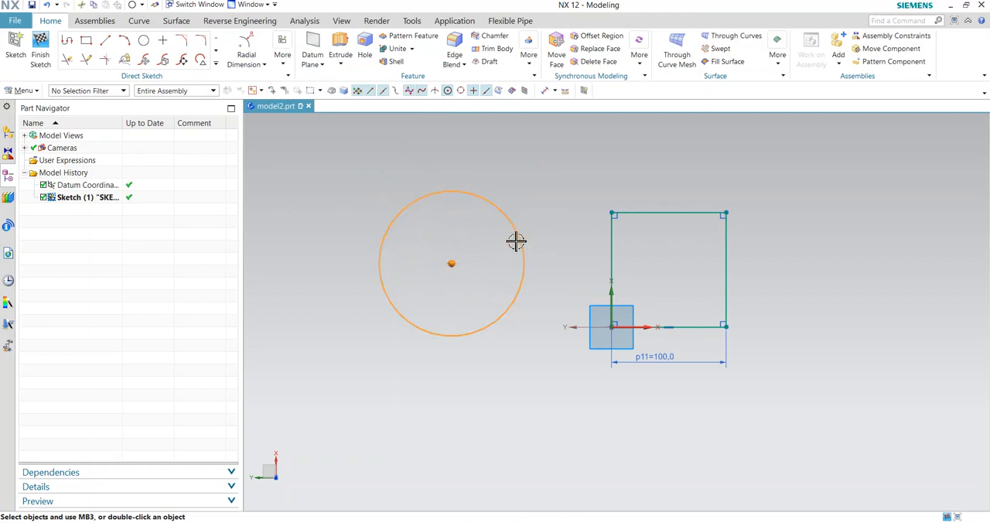
pyautogui.press('Escape')
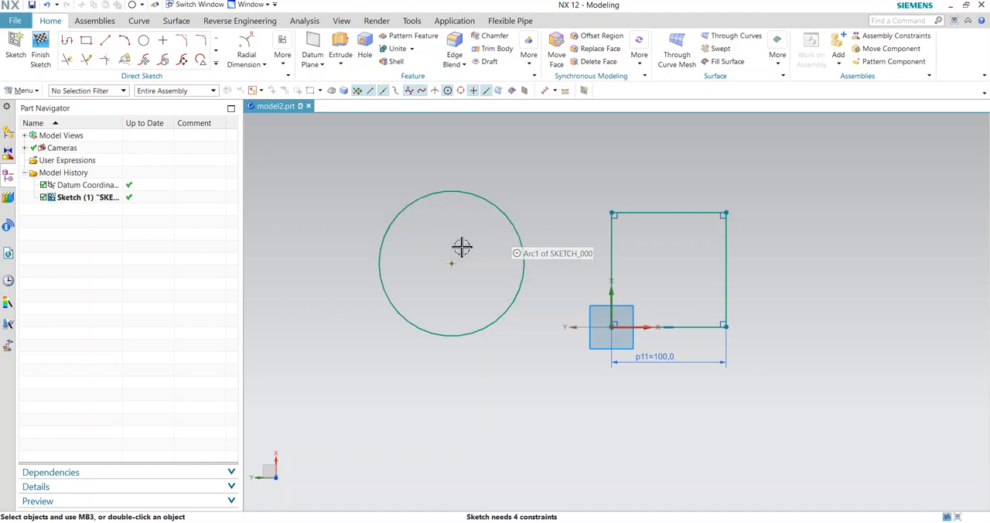
# - Try to add an angular dimension between the square's left and top edges, then undo it
pyautogui.click(263, 65)
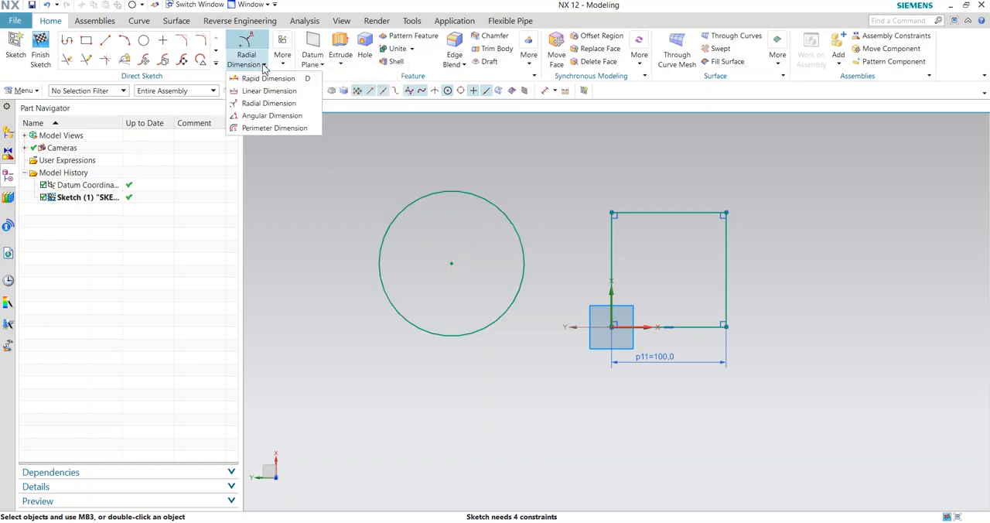
pyautogui.click(266, 115)
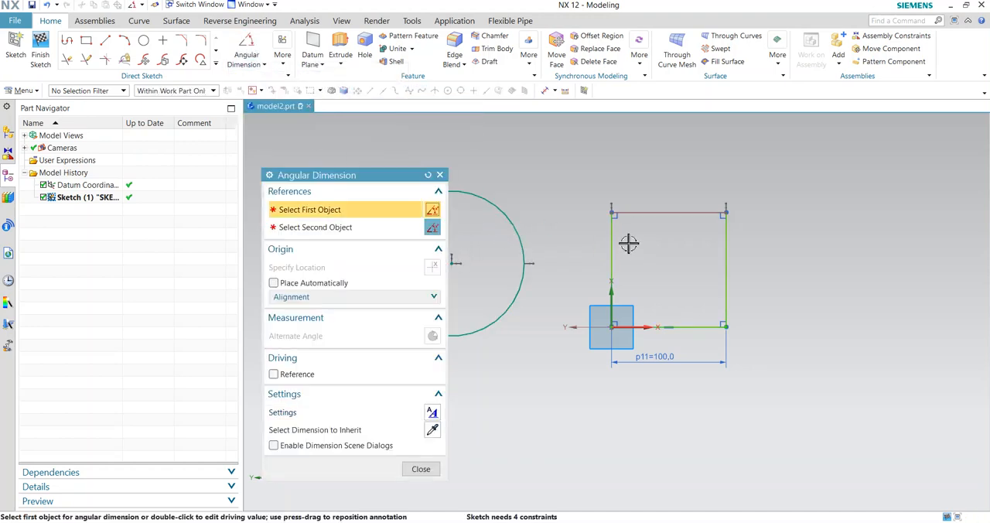
pyautogui.click(611, 247)
pyautogui.click(648, 213)
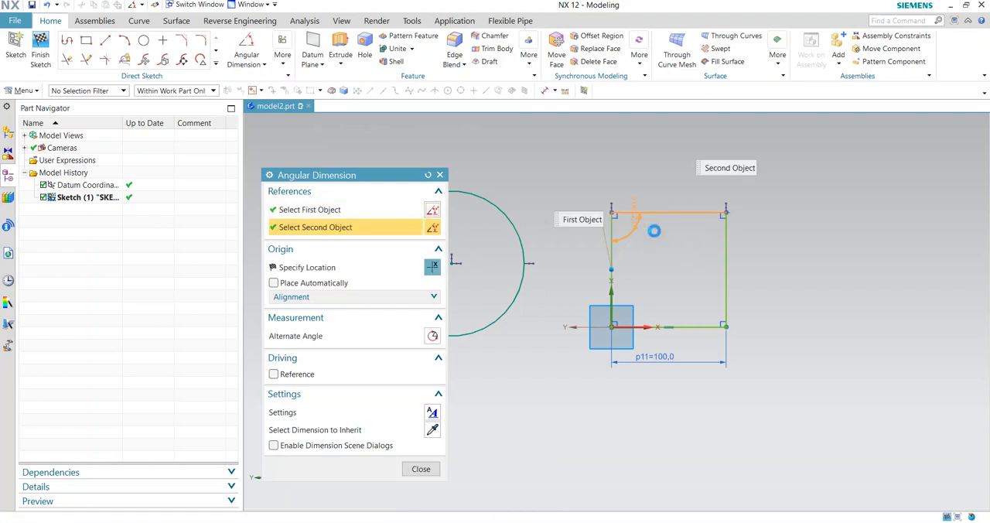
pyautogui.click(657, 239)
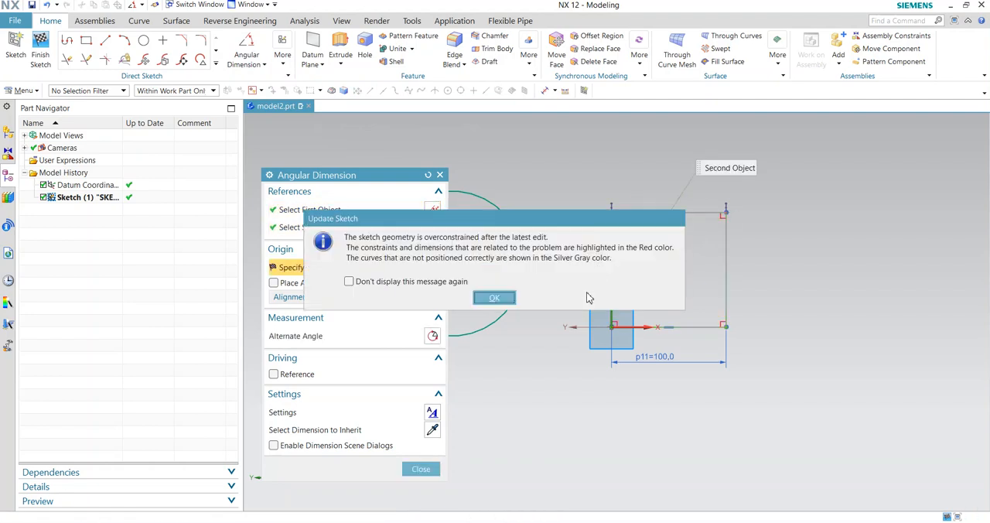
pyautogui.click(509, 294)
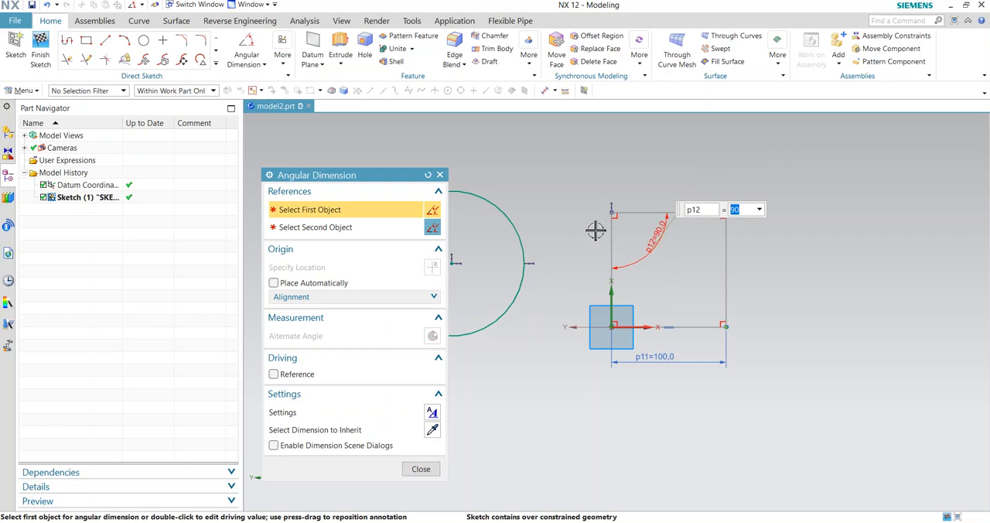
pyautogui.press('Escape')
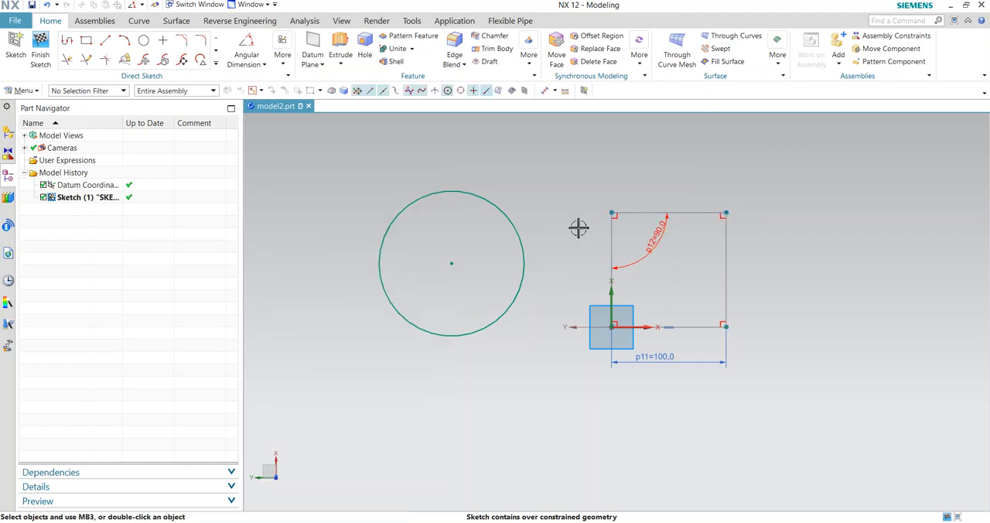
pyautogui.hotkey('ctrl', 'z')
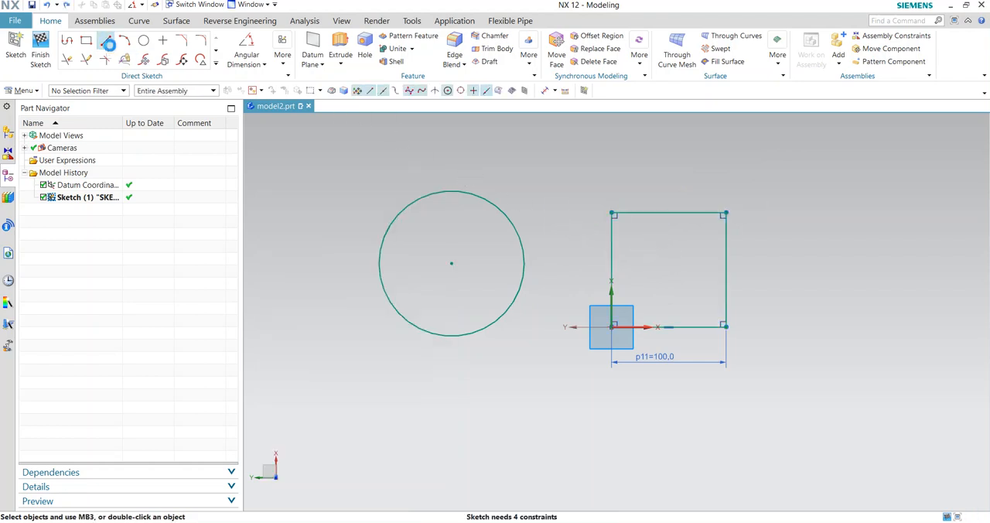
# - Draw a vertical line about 45 long and an angled line rising to the right from its lower end
pyautogui.click(107, 42)
pyautogui.click(532, 153)
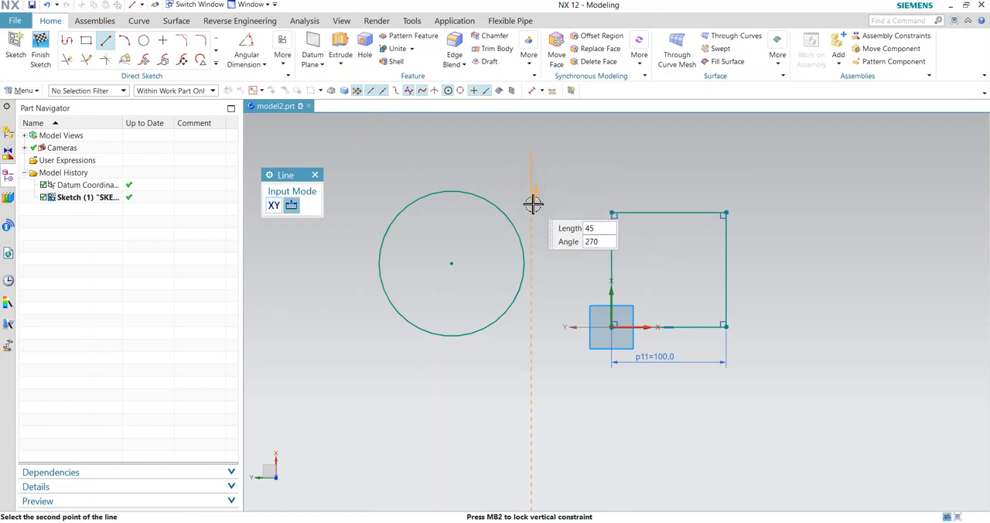
pyautogui.click(532, 202)
pyautogui.click(532, 199)
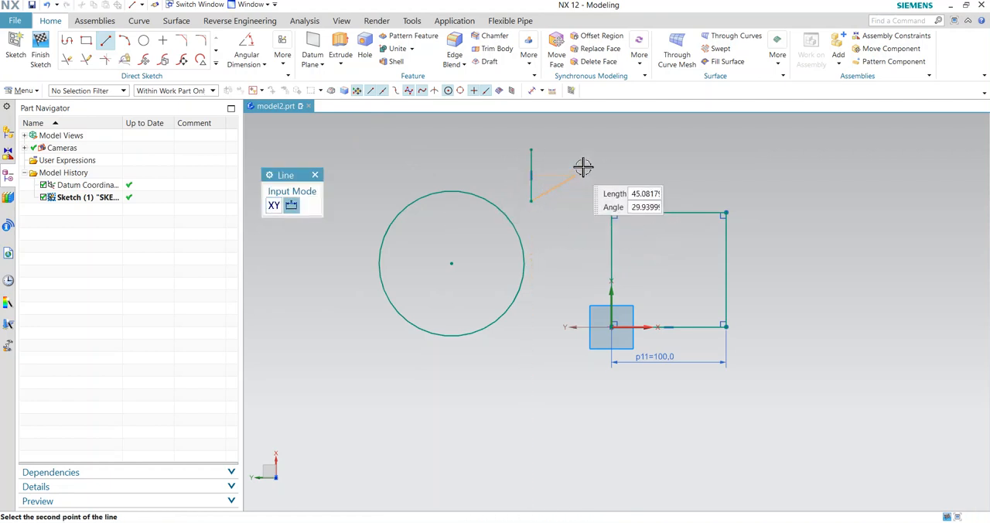
pyautogui.click(607, 150)
pyautogui.press('Escape')
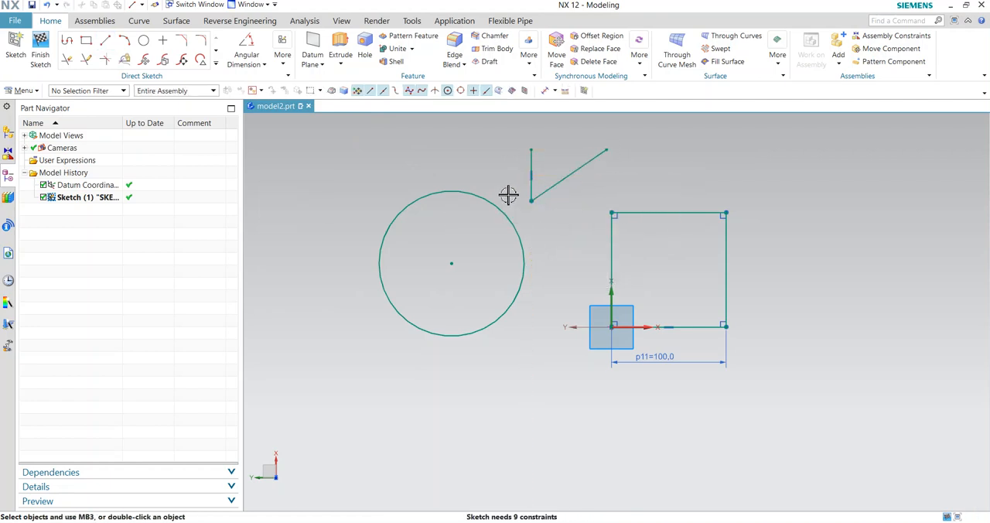
# - Add an angular dimension between the vertical and angled lines and set it to 58°
pyautogui.click(246, 51)
pyautogui.click(559, 184)
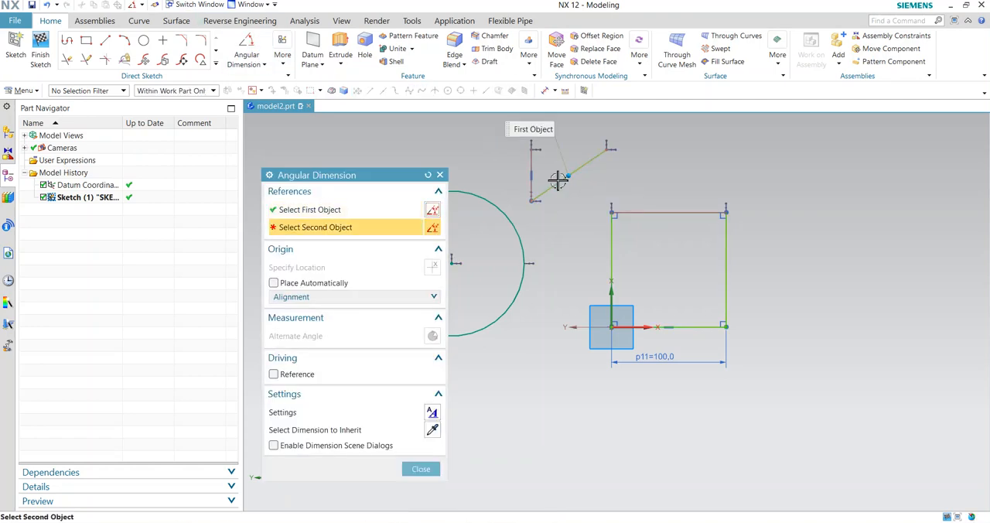
pyautogui.click(531, 169)
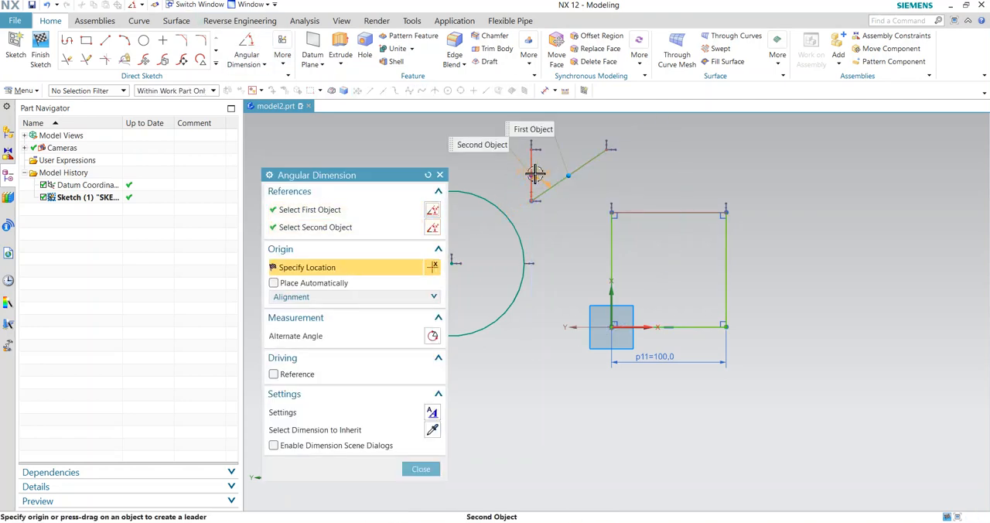
pyautogui.click(548, 161)
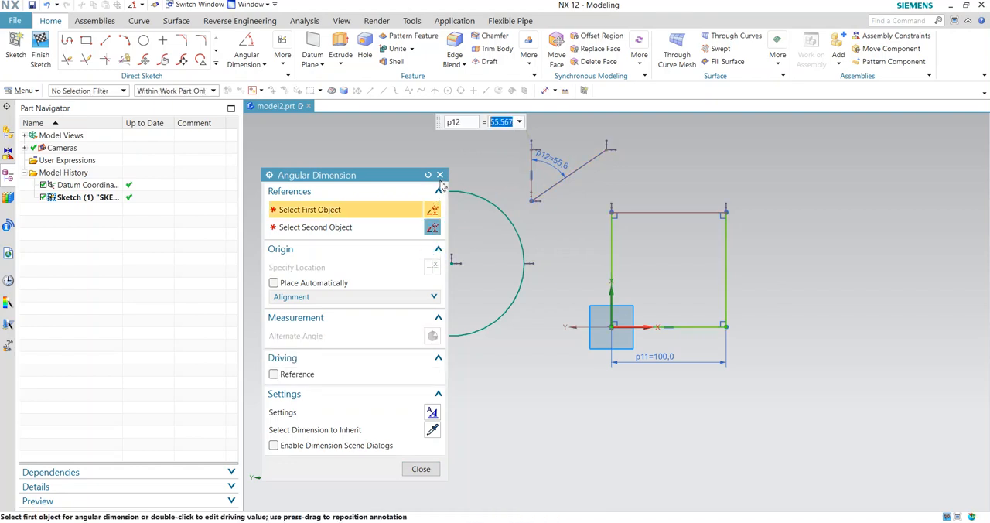
pyautogui.click(440, 175)
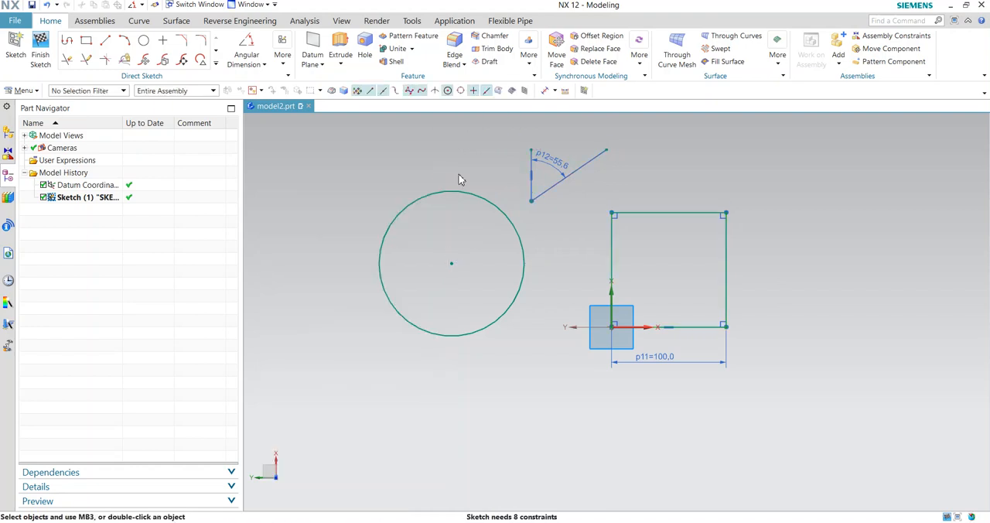
pyautogui.doubleClick(564, 164)
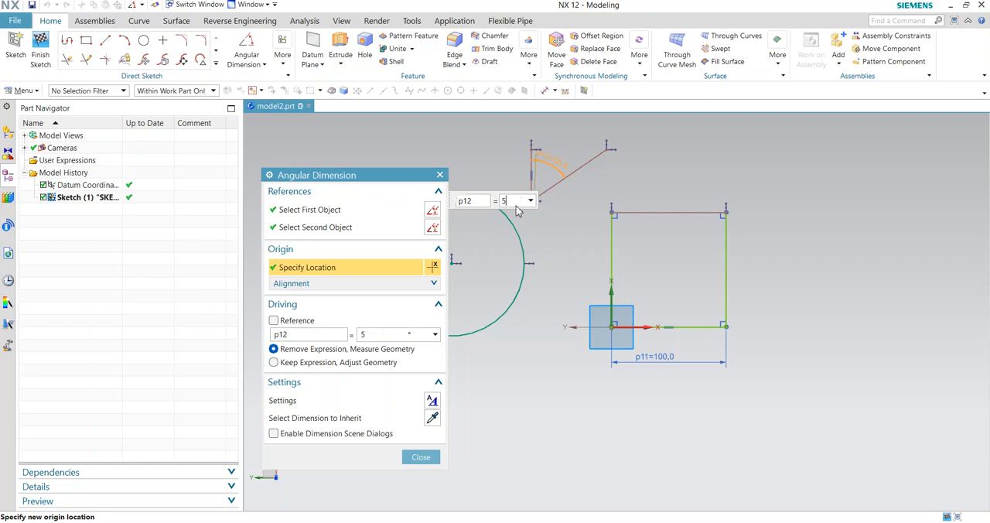
pyautogui.press('Return')
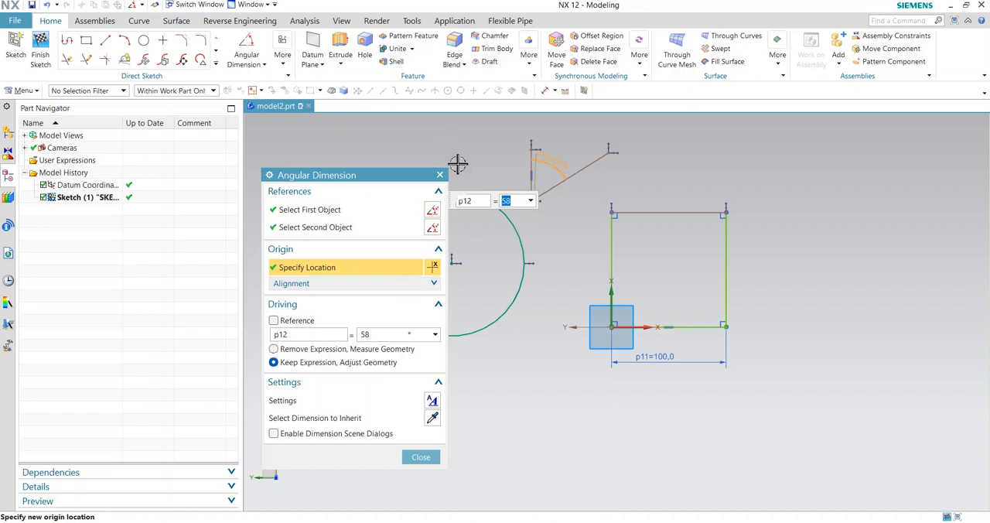
pyautogui.click(421, 457)
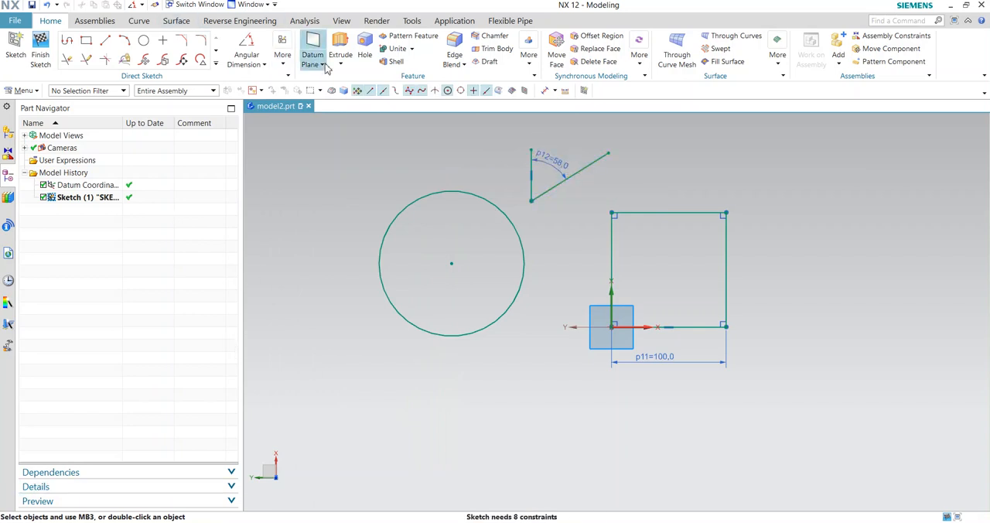
# - Draw a circle about 75 in diameter centred at the sketch origin
pyautogui.click(265, 67)
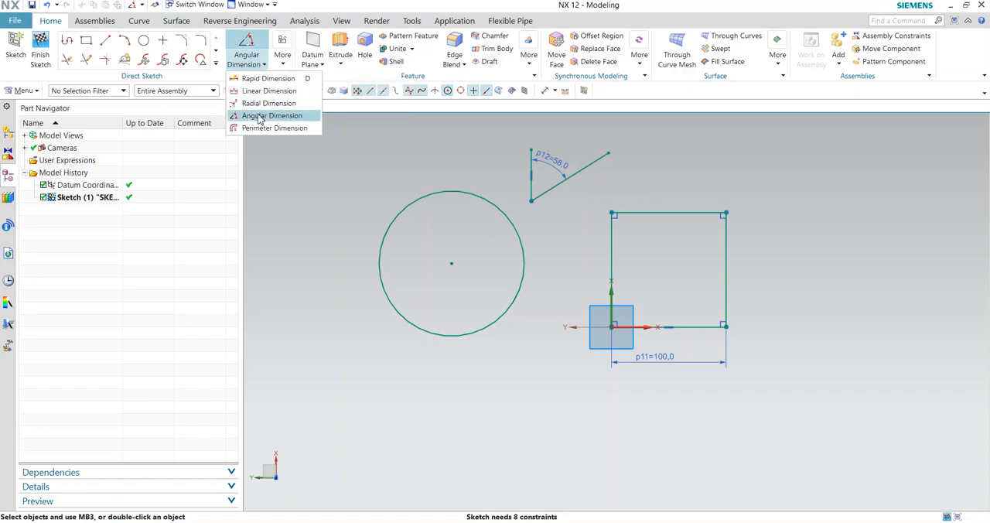
pyautogui.click(144, 41)
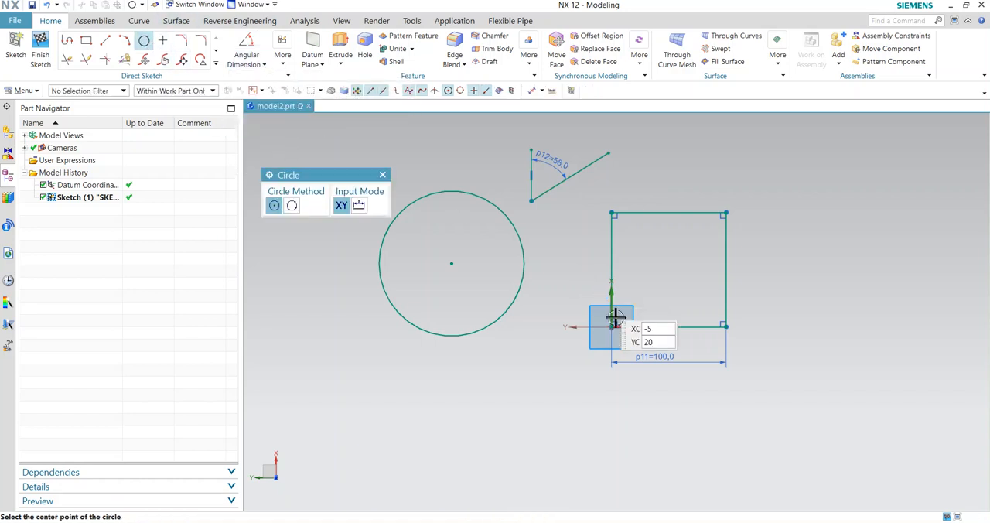
pyautogui.click(611, 326)
pyautogui.click(568, 325)
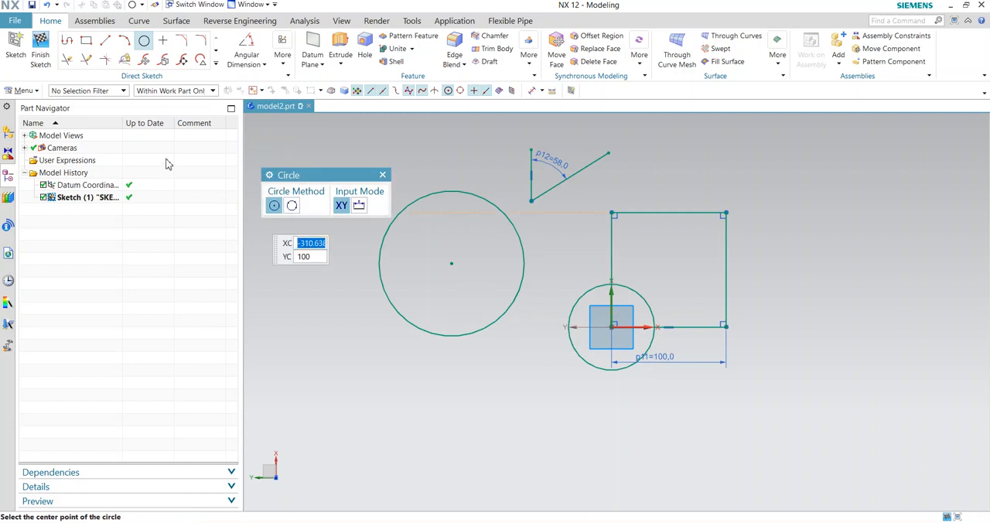
# - Draw a large circle centred above and to the left of the earlier circle, overlapping it
pyautogui.click(365, 158)
pyautogui.scroll(1, 420, 160)
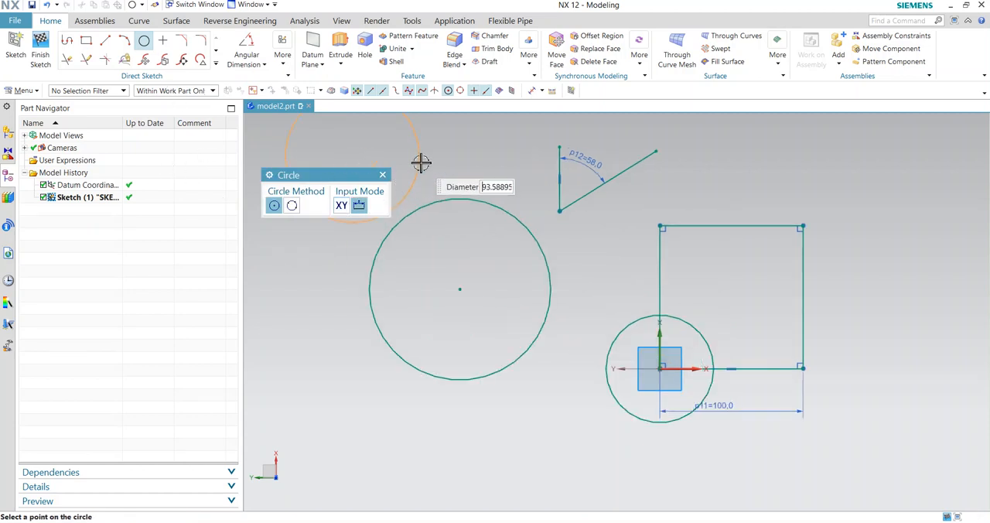
pyautogui.click(488, 204)
pyautogui.press('Escape')
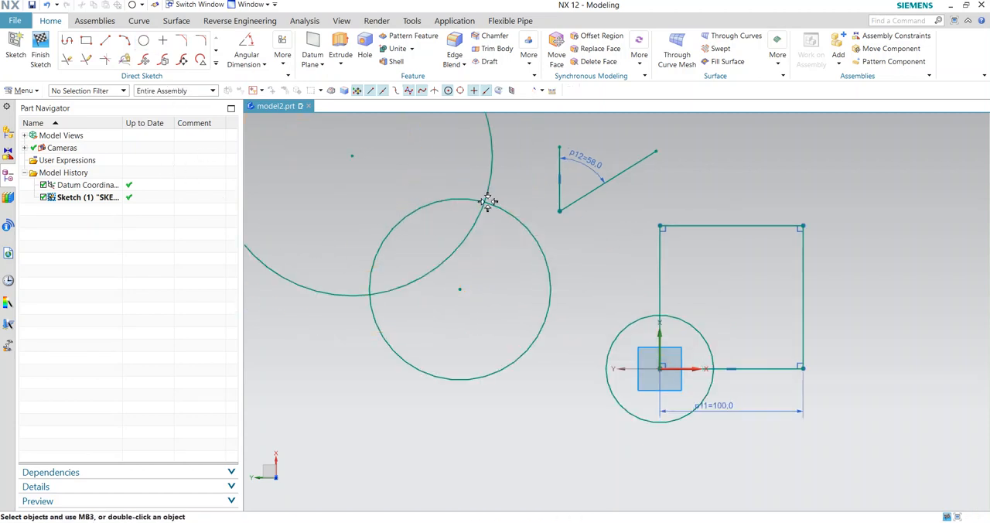
# - Add a diameter dimension to the circle at the sketch origin
pyautogui.scroll(1, 488, 204)
pyautogui.scroll(-4, 593, 359)
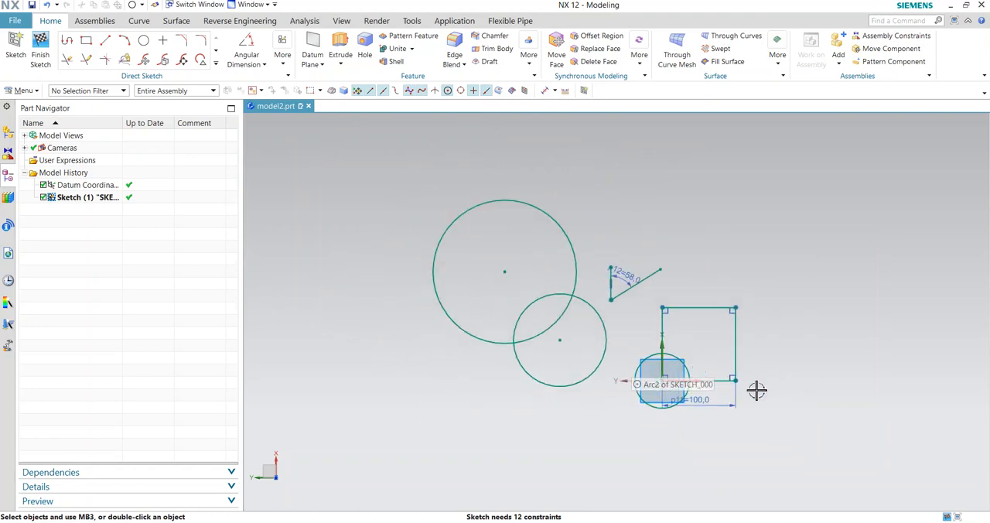
pyautogui.scroll(2, 766, 398)
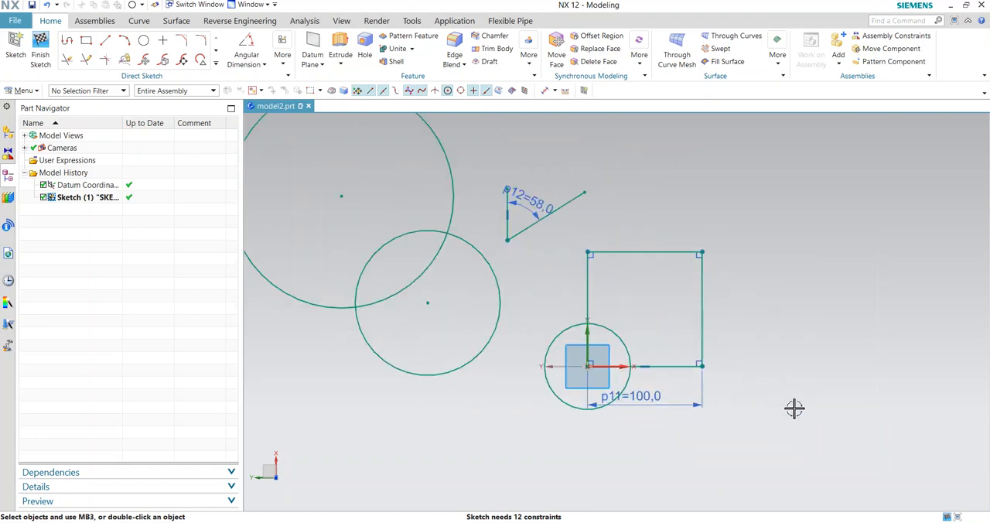
pyautogui.click(263, 64)
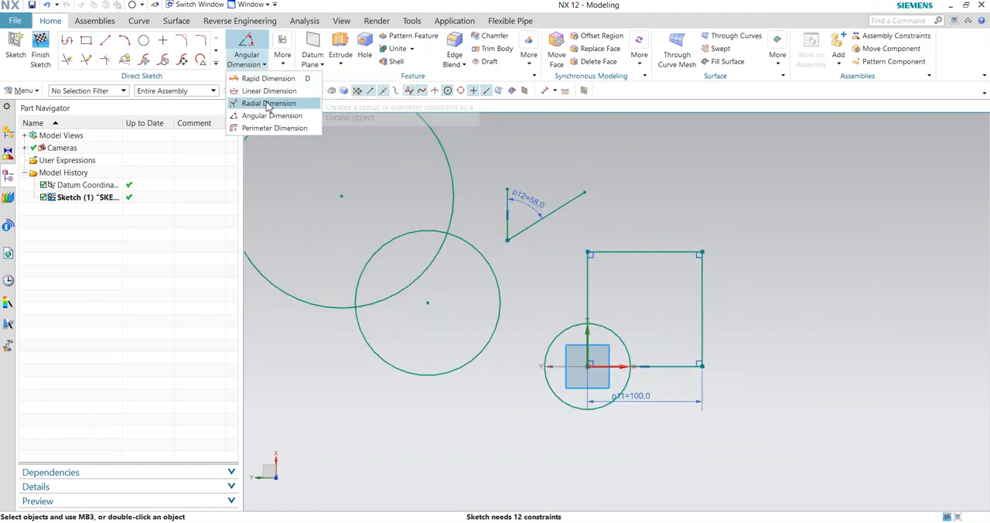
pyautogui.click(268, 103)
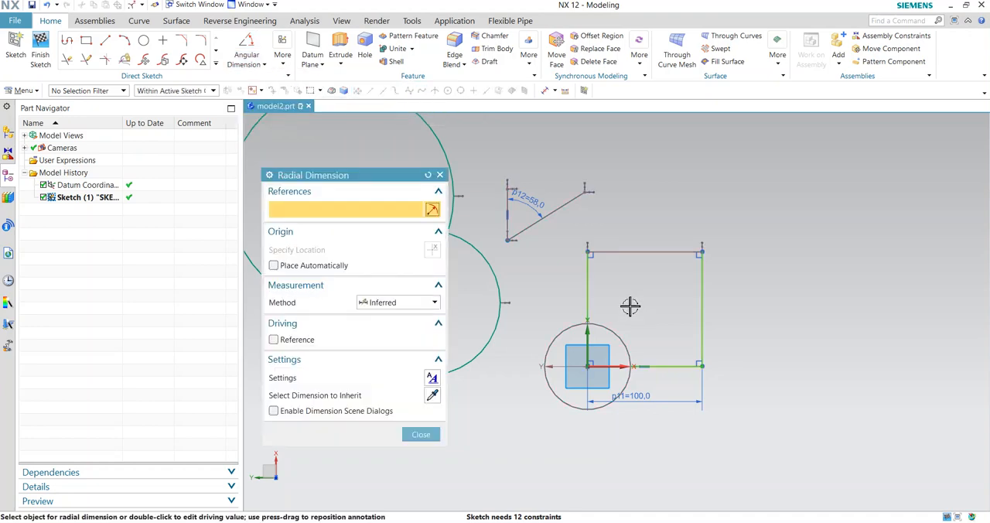
pyautogui.click(571, 328)
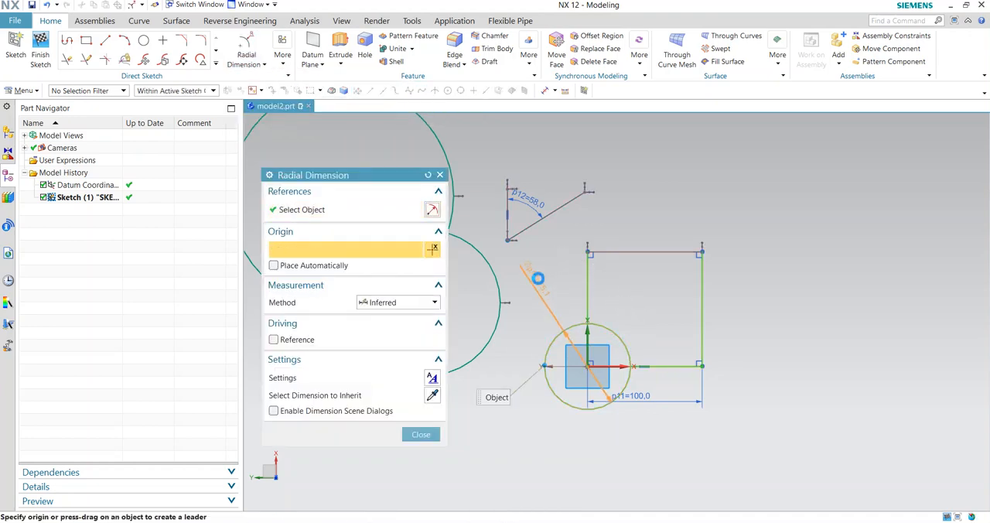
pyautogui.click(480, 399)
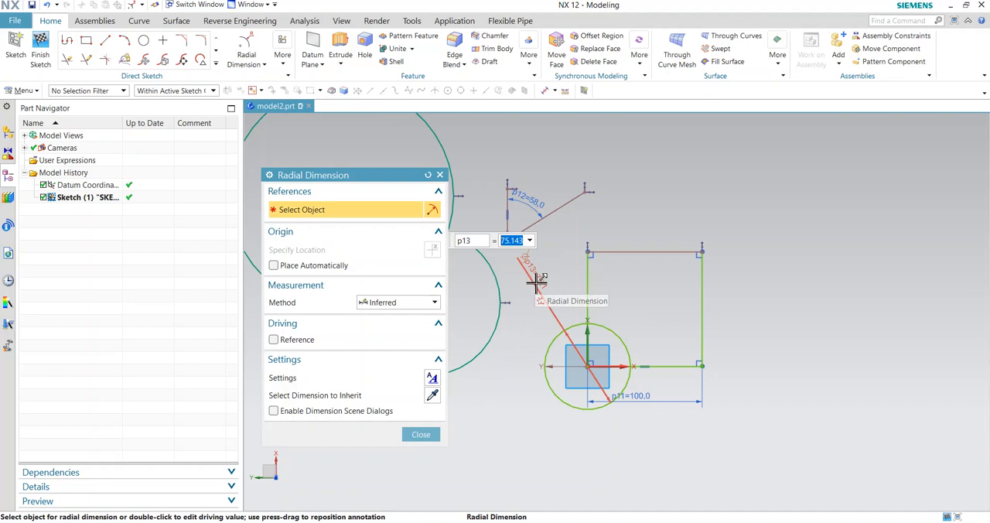
# - Switch the dimension method to Radial, add a radius dimension to the origin circle, and close the dialog
pyautogui.click(433, 302)
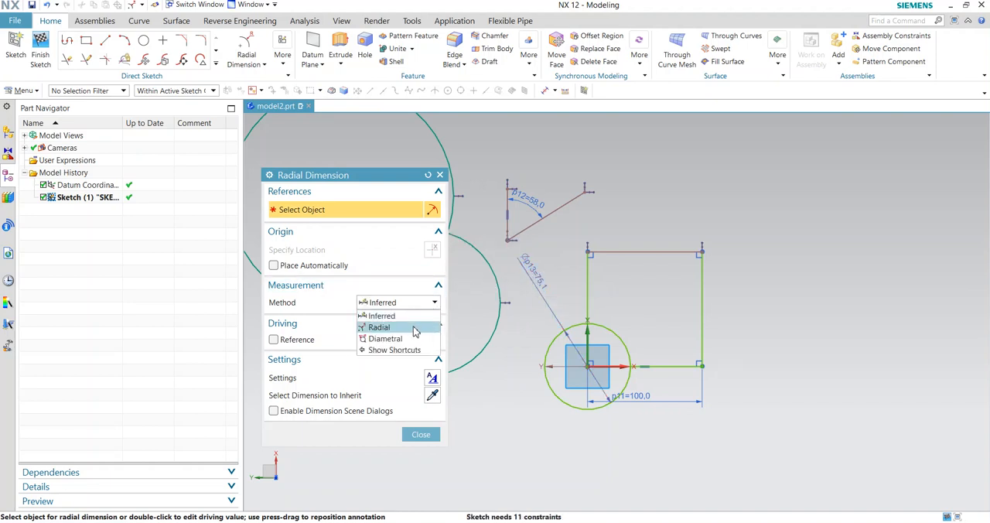
pyautogui.click(414, 328)
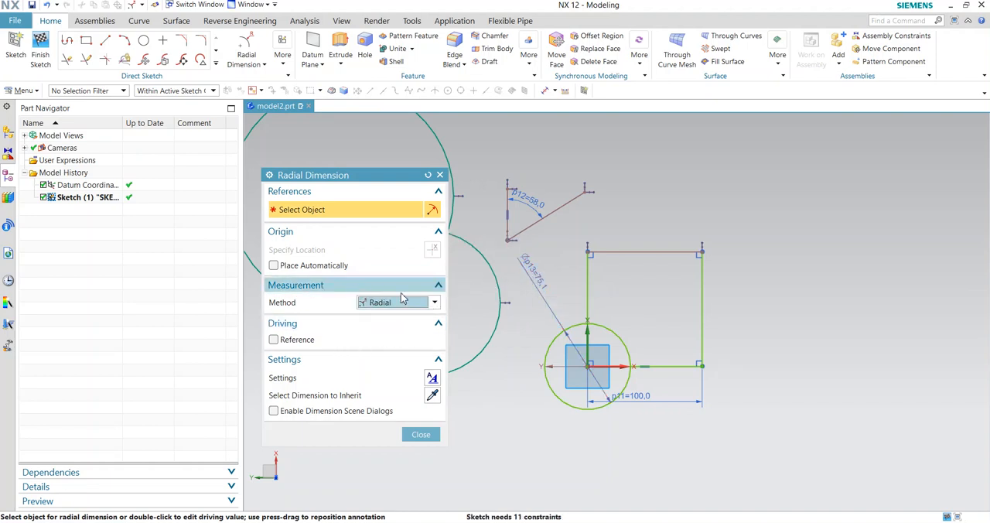
pyautogui.click(552, 346)
pyautogui.click(493, 385)
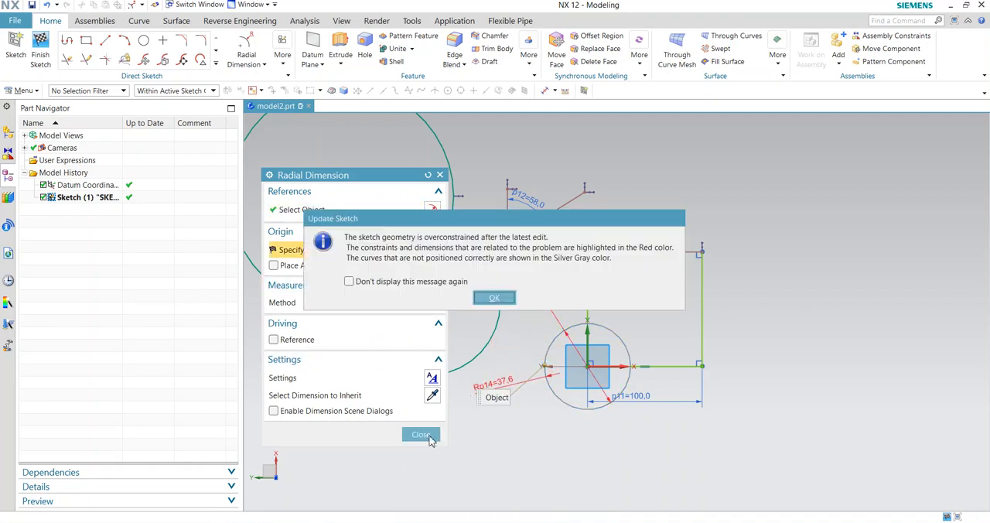
pyautogui.click(505, 303)
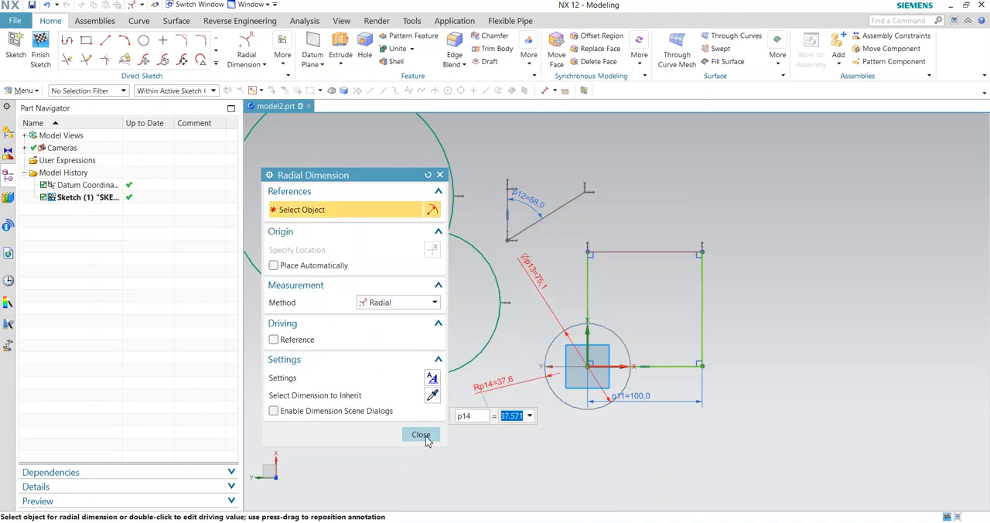
pyautogui.click(421, 434)
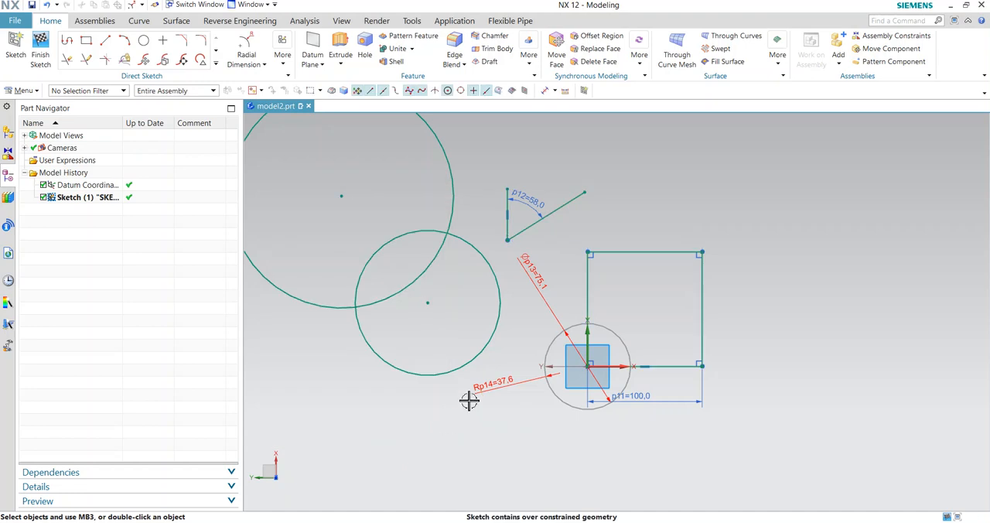
# - Delete the diameter dimension of the origin circle
pyautogui.click(539, 280)
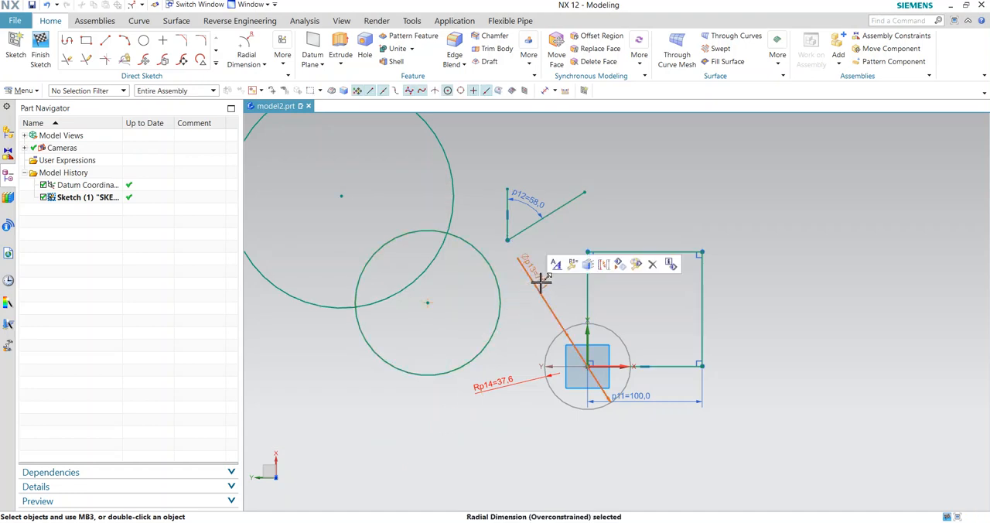
pyautogui.click(652, 265)
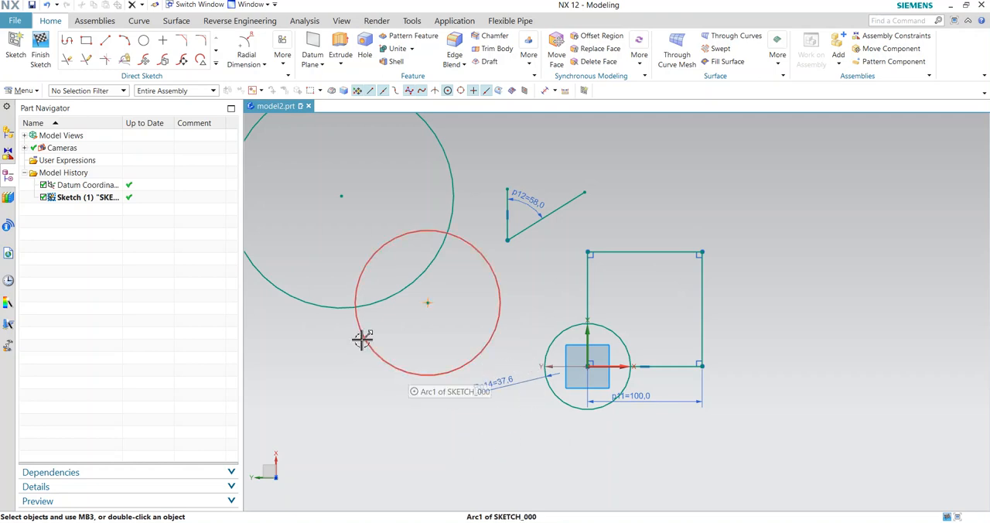
# - Add a radius dimension to the circle to the left of the square
pyautogui.click(252, 62)
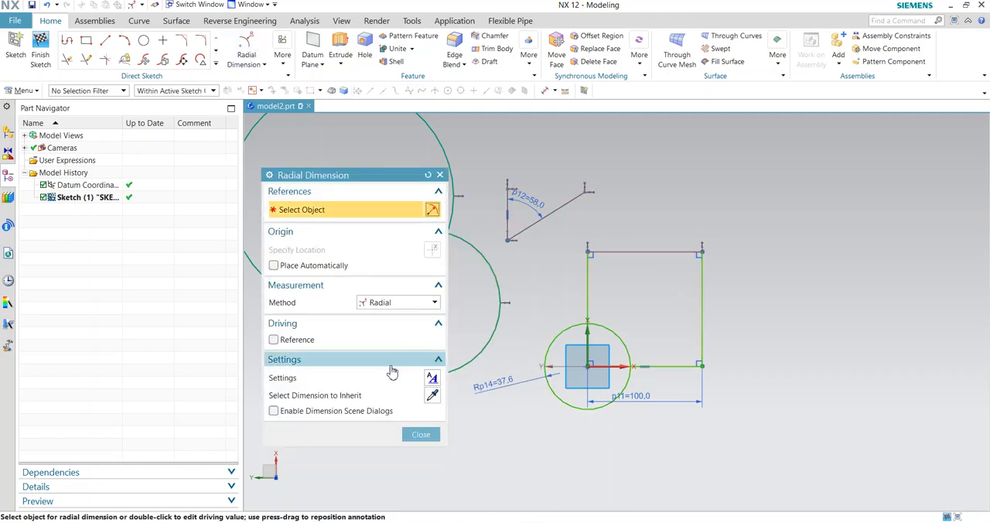
pyautogui.moveTo(360, 179); pyautogui.dragTo(364, 180)
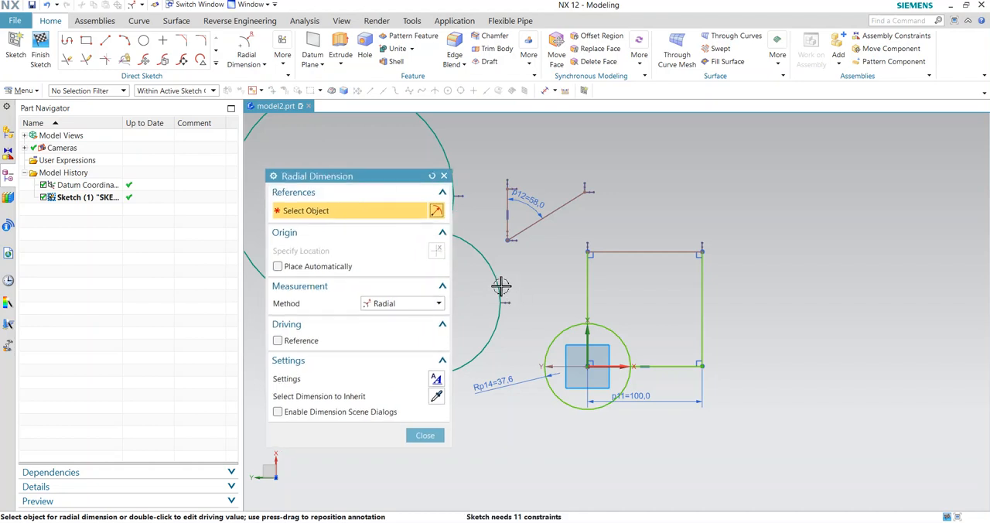
pyautogui.click(500, 300)
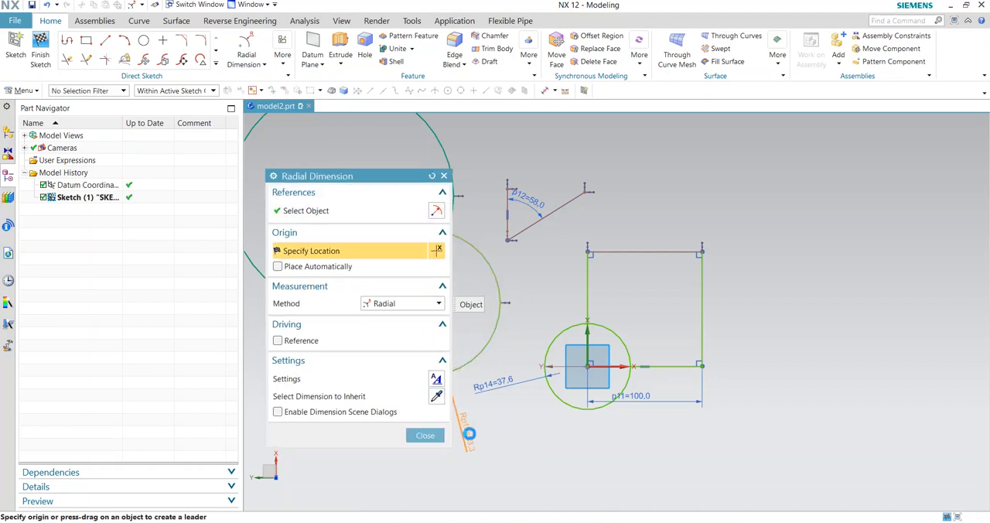
pyautogui.click(469, 434)
pyautogui.click(426, 436)
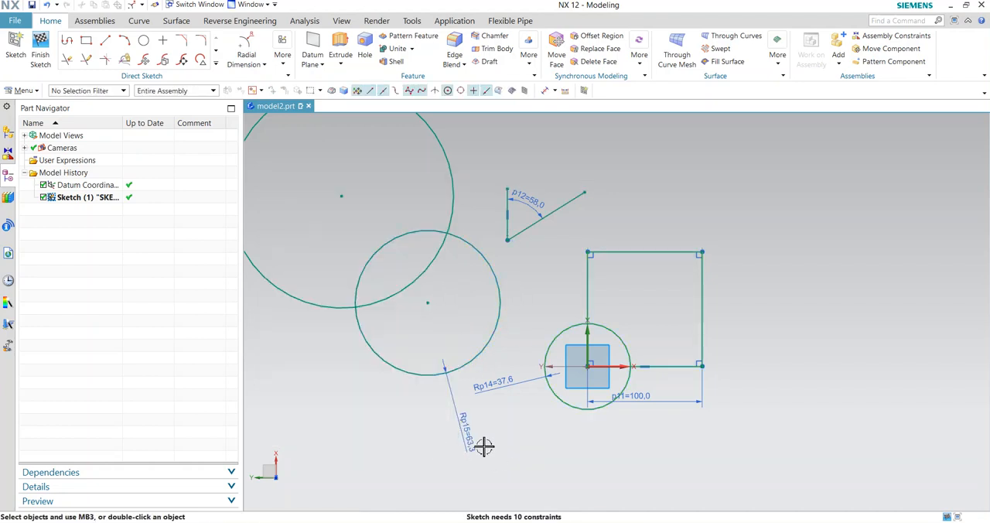
# - Set that circle's radius dimension to 50
pyautogui.doubleClick(472, 446)
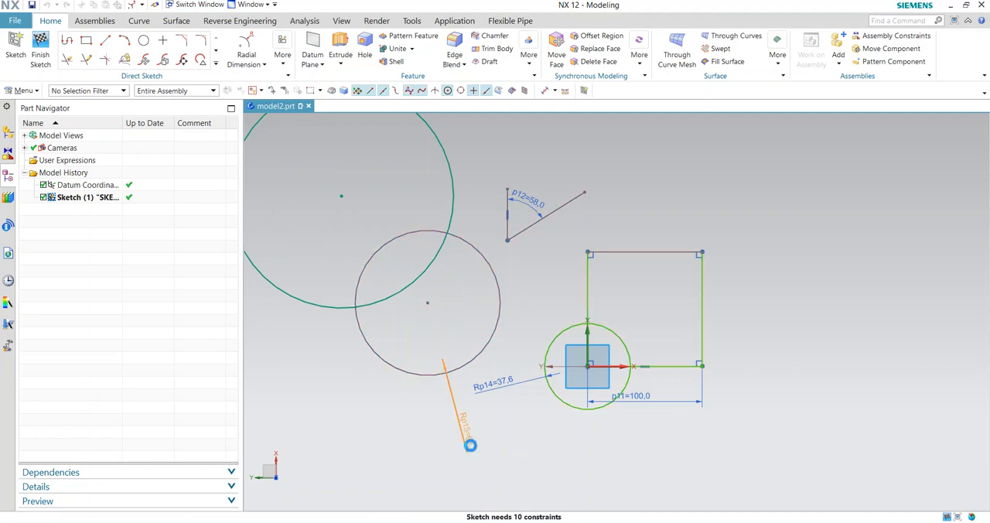
pyautogui.write('5')
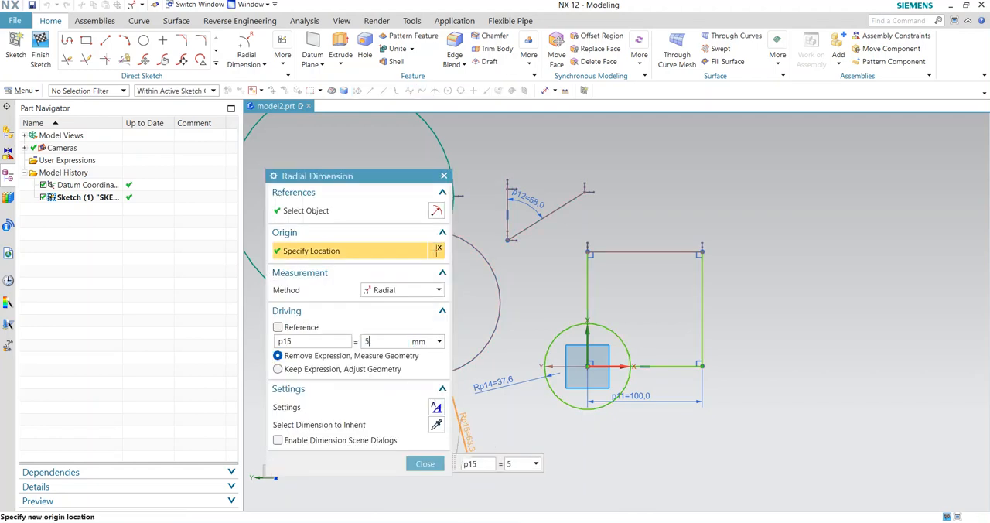
pyautogui.write('0')
pyautogui.press('Return')
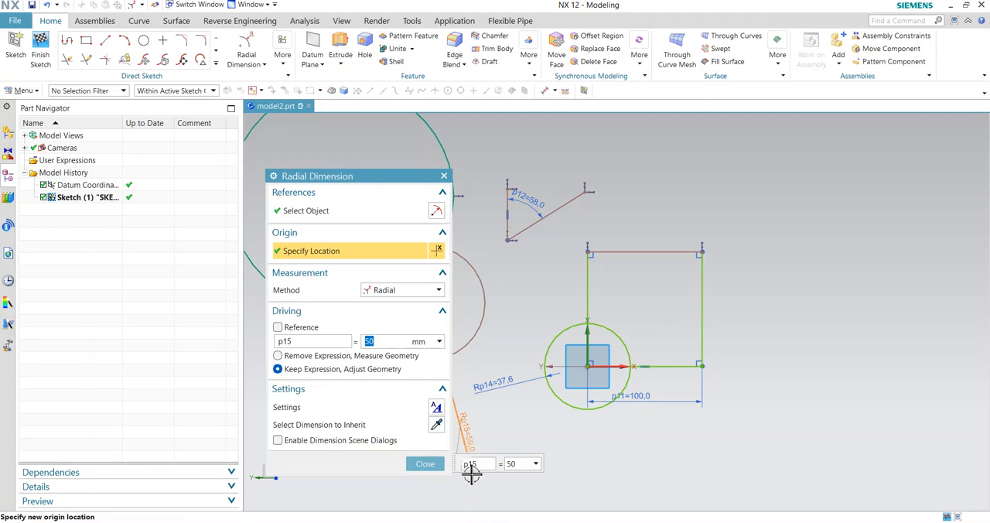
pyautogui.click(425, 465)
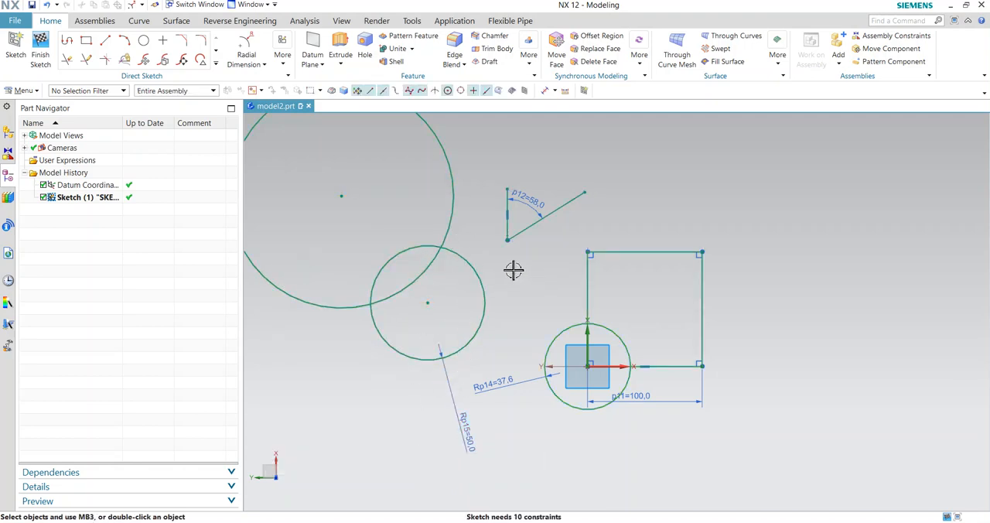
# - Open the list of sketch dimension commands
pyautogui.click(263, 66)
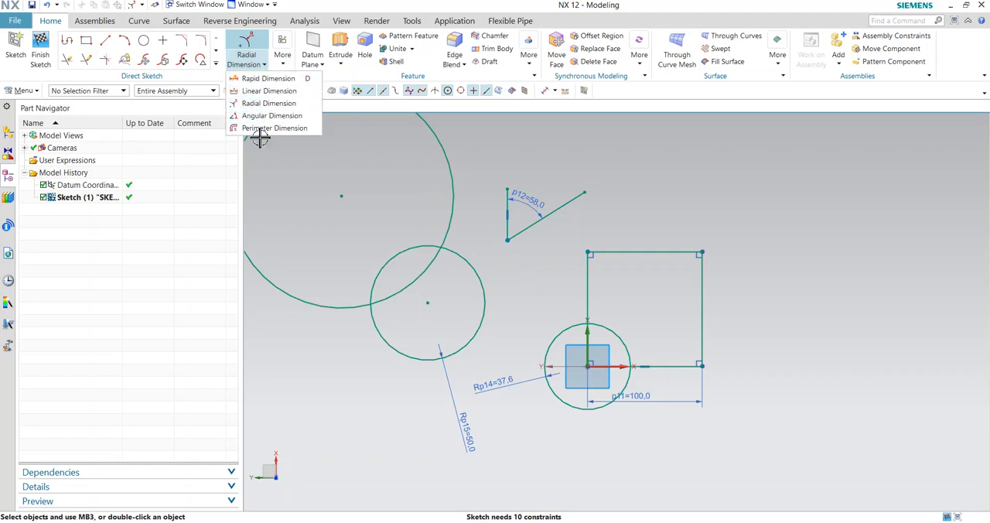